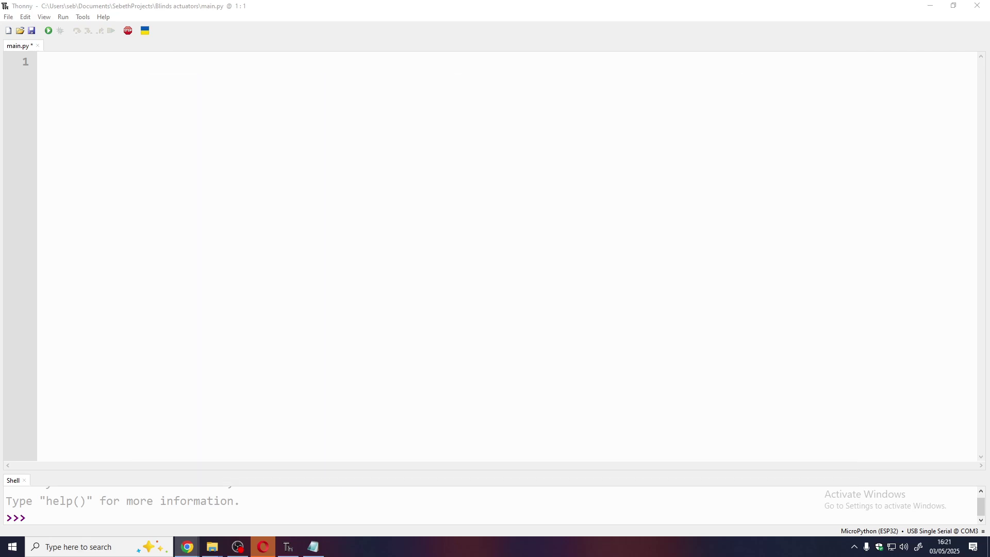
Below the machine and time imports, define button_up as Pin(47, Pin.IN, Pin.PULLDOWN) and button_down as Pin(48, Pin.IN, Pin.PULLDOWN)
left_click(353, 198)
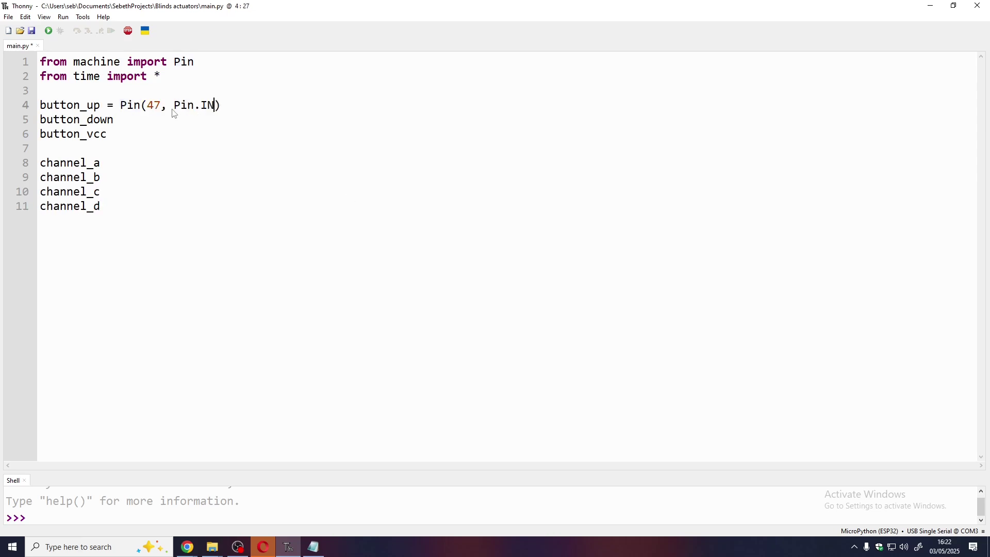
type("= Pin(47, Pin.IN, Pin.PULLDOWN)")
left_click(175, 123)
key("BackSpace")
type("8")
Define button_vcc as PIN(20, Pin.OUT) and channel_a to channel_d as Pin.OUT outputs on pins 38, 39, 40 and 41
key("Down")
type("= PIN()")
key("Left")
type("20, Pin")
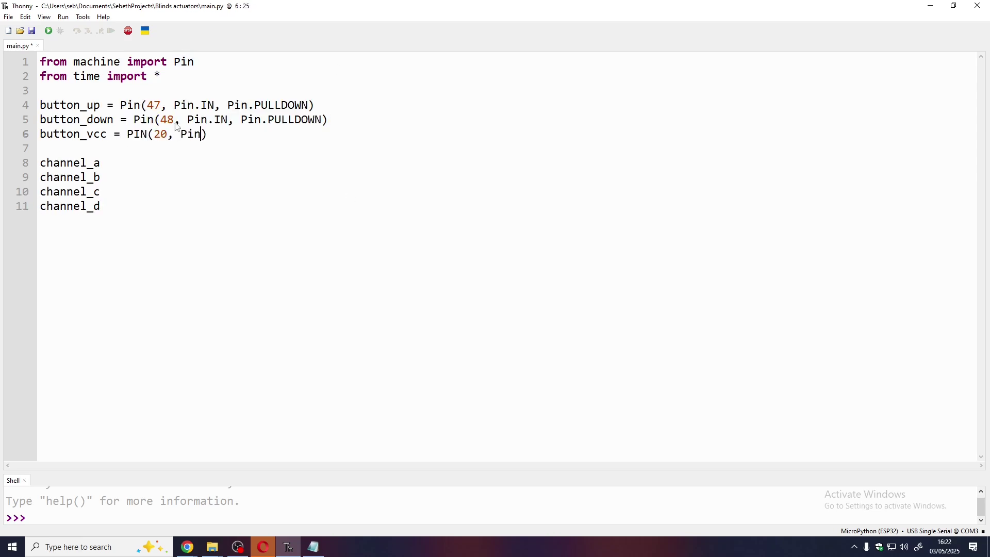
key("ctrl+v")
key("Down")
Add button_vcc.value(1) below the channel definitions and duplicate the line four times beneath it
key("ctrl+v")
key("Down")
Replace button_vcc in the four duplicated lines with channel_a, channel_b, channel_c and channel_d
key("ctrl+v")
key("Down")
key("ctrl+v")
left_click(161, 162)
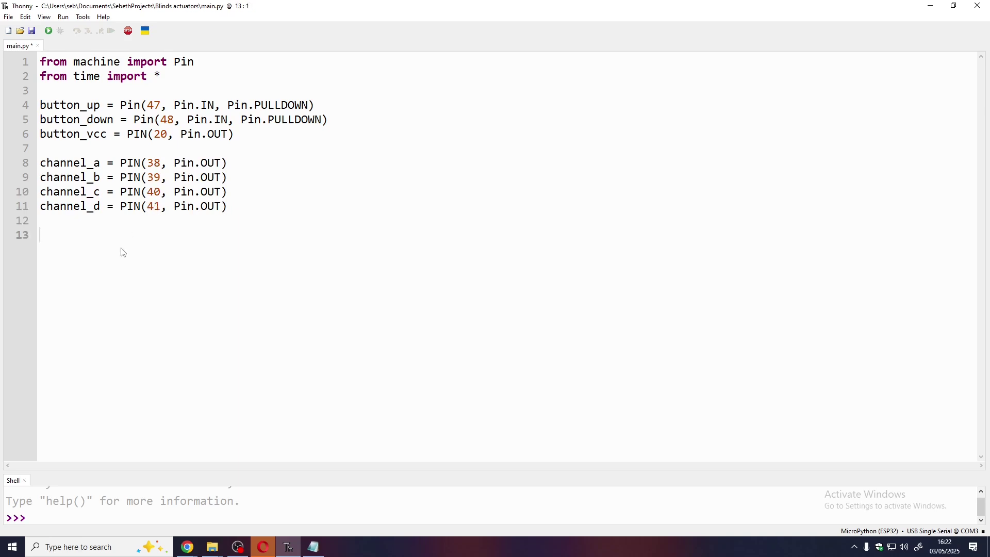
type("button_vcc.value(1)")
triple_click(146, 237)
key("ctrl+v")
key("ctrl+v")
key("ctrl+v")
key("ctrl+v")
key("BackSpace")
key("BackSpace")
double_click(69, 163)
double_click(69, 250)
type("channel_a")
left_click(81, 266)
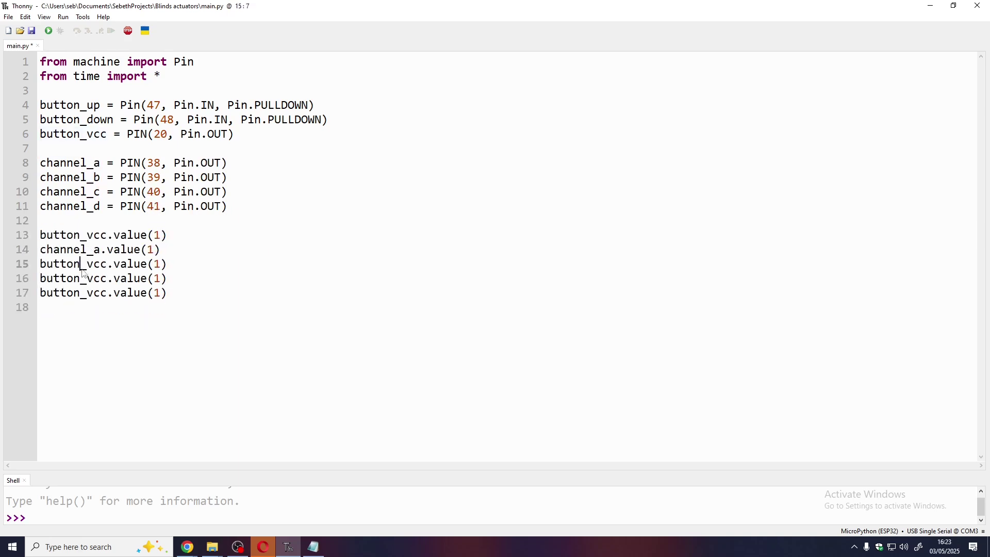
double_click(81, 266)
type("channel_b")
double_click(81, 279)
type("channel_c")
double_click(82, 293)
type("channel_d")
Set the four channel values to 0 and start a while True loop containing an empty print(f"") statement
left_click_drag(154, 250, 147, 249)
type("0")
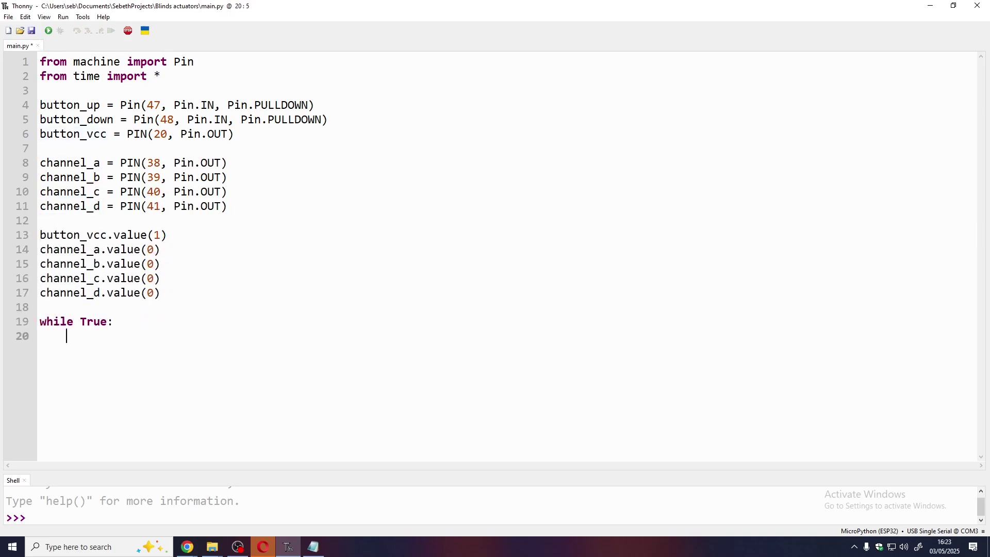
type("print(f\"\")")
Add the variables button_up_value and button_down_value above the while loop, each set to 1
key("Up")
key("Home")
key("Return")
key("Up")
type("button_up_")
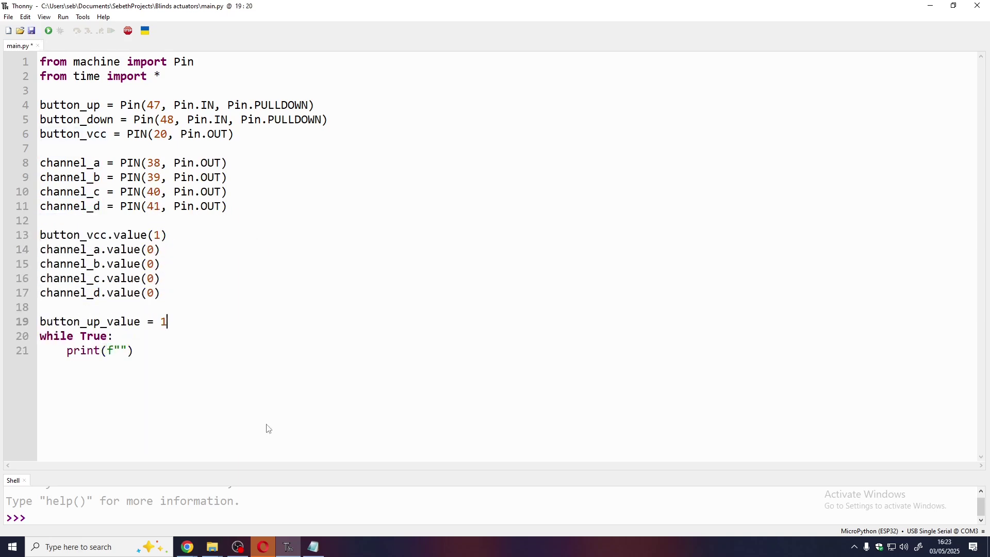
left_click_drag(40, 321, 168, 323)
left_click(183, 323, "ctrl")
left_click(84, 45)
key("Return")
type("button_up_value = 1")
key("Return")
left_click_drag(100, 336, 87, 336)
type("d")
type("button_up.value()")
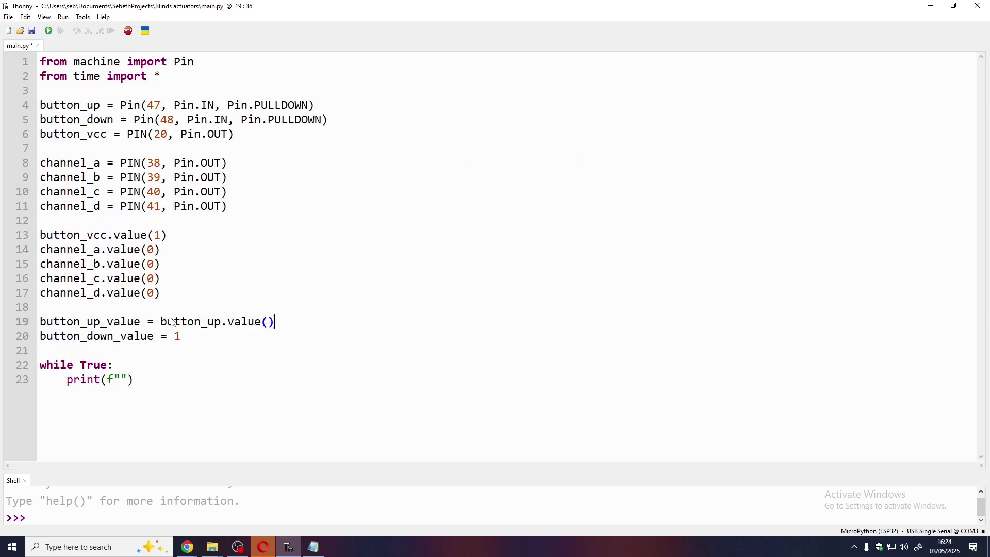
Assign button_up.value() and button_down.value() to the two variables and fill the print string with {button_up_value}, button_down_value
key("Down")
key("BackSpace")
type("button_down.value()")
left_click(122, 382)
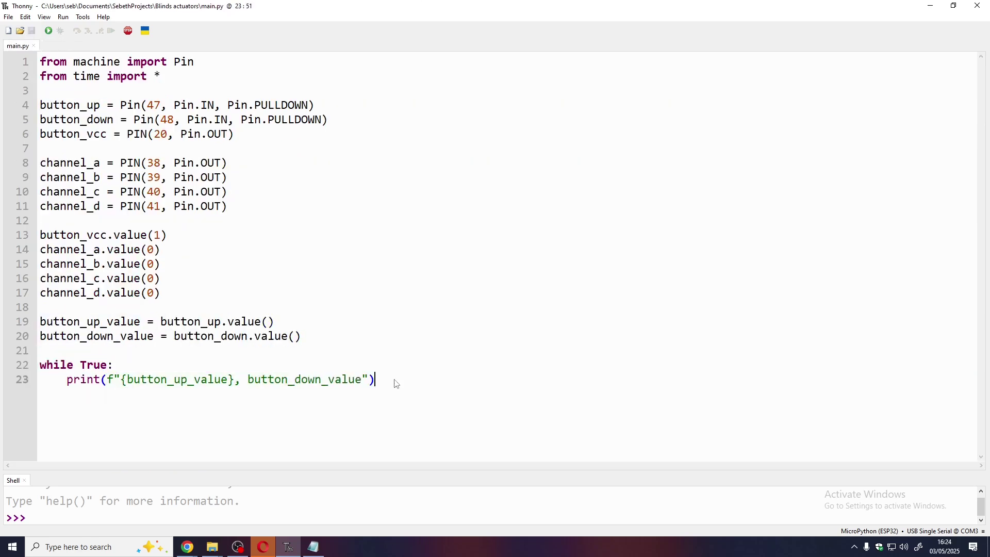
Start an if direction == -1 condition inside the loop, below the print statement
key("Return")
key("Return")
type("if")
key("ctrl+a")
key("Right")
type("direction == -1")
Declare step = 0 and direction = 0 below the channel pin definitions
left_click(249, 211)
key("Return")
key("Return")
type("step = 0 direction = 0")
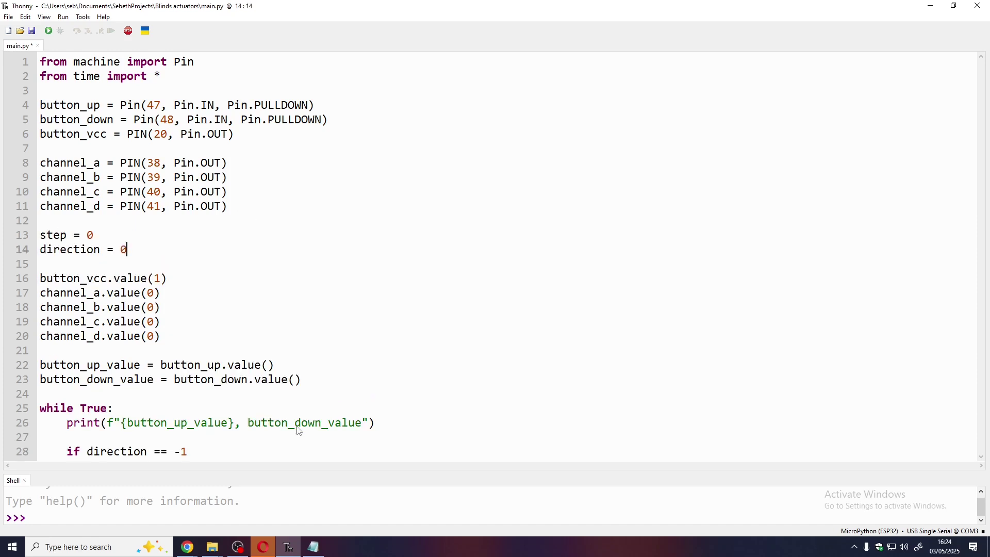
type("if button_up_value == 1 and button_down_value")
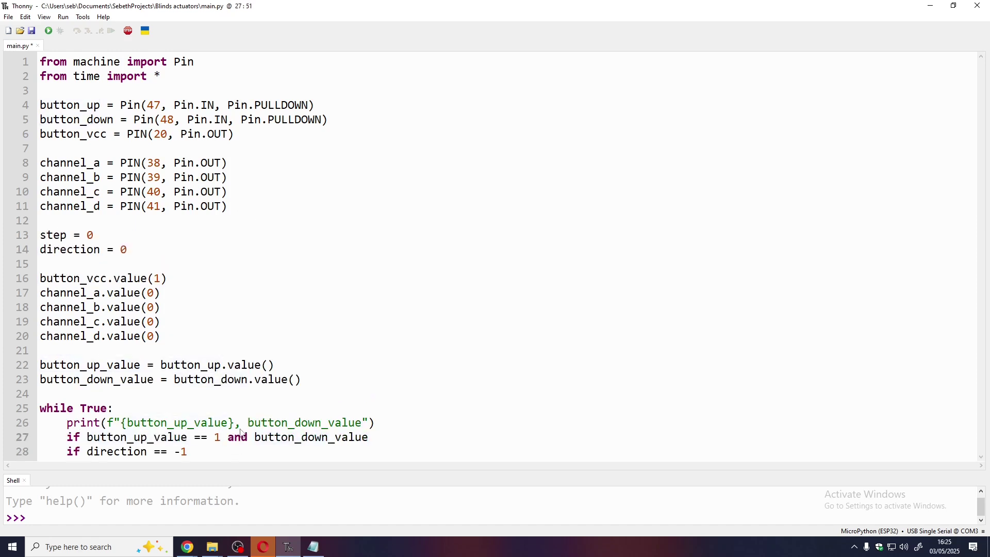
type(" == 0: direction = 1")
Below the print line, add if button_up_value == 1 and button_down_value == 0: with direction = 1 as its body
key("BackSpace")
Add an elif branch that tests button_up_value == 0 and button_down_value == 1
type("elif")
left_click_drag(408, 423, 80, 424)
key("ctrl+c")
left_click(95, 451)
key("ctrl+v")
left_click(238, 447)
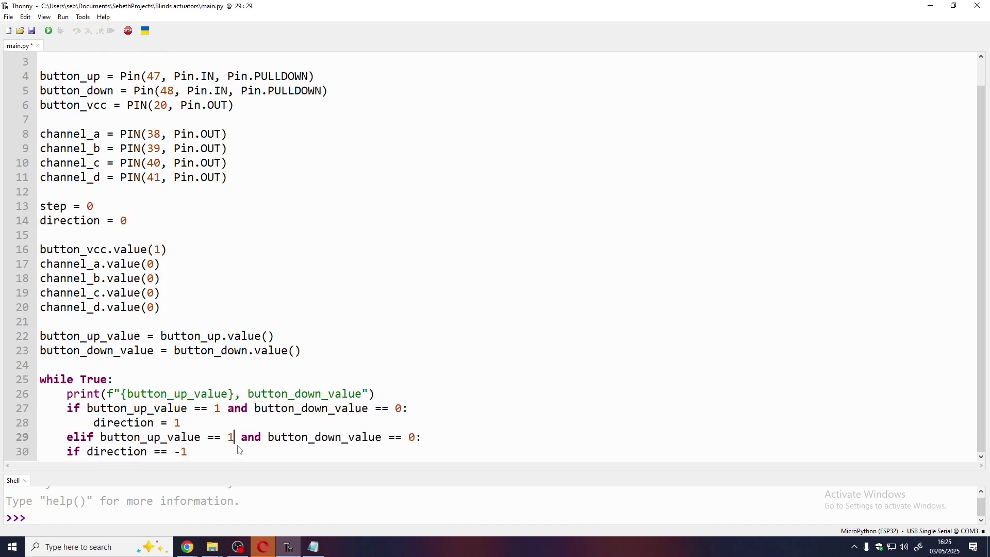
key("BackSpace")
type("0")
left_click(416, 440)
key("BackSpace")
type("1")
Set direction = -1 in the elif branch and add an else branch with direction = 0
left_click_drag(181, 423, 103, 427)
left_click(422, 437)
type("direction = -1 else: direction = 0")
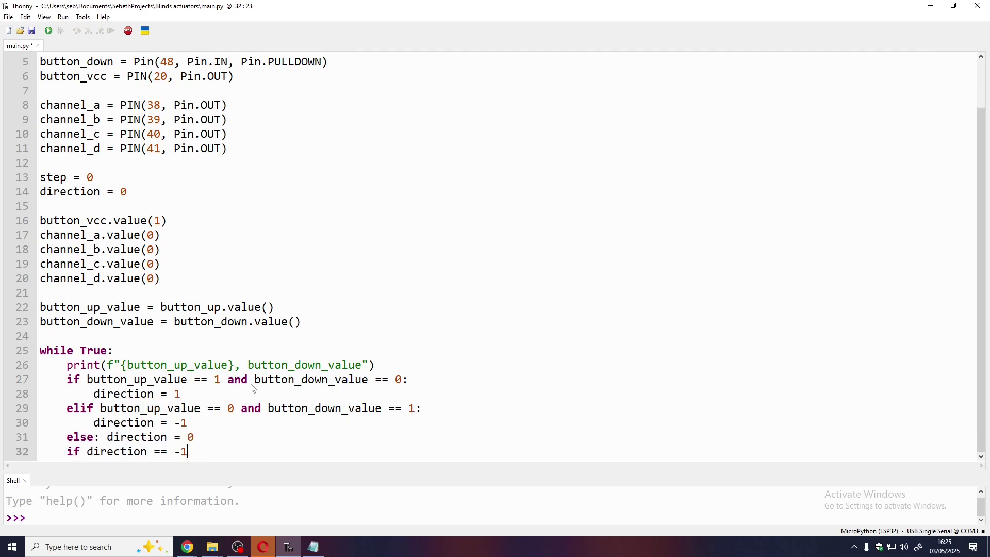
Complete the direction == -1 block with step += 1 and a nested if step > 3: that sets step = 0
key("colon")
key("Return")
type("step += 1")
key("Return")
type("if step > 3:")
key("Return")
type("step = 0")
key("Return")
key("Return")
Add an elif direction == 1: block with step -= 1 and a nested if step < 0: that sets step = 3
key("BackSpace")
key("BackSpace")
type("elif ")
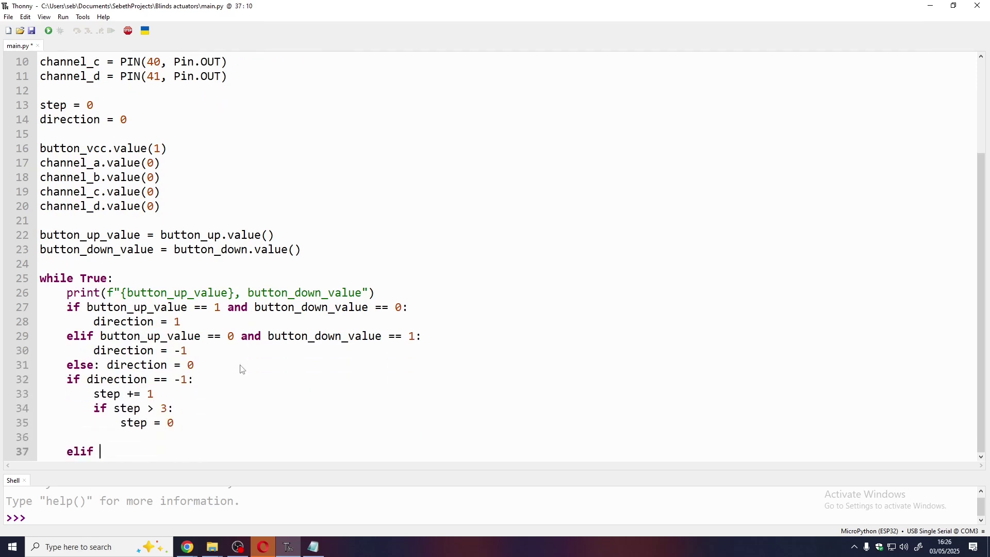
type("direction == 1:")
key("Return")
type("step -= 1")
key("Return")
type("if step < 0:")
key("Return")
type("step = 3")
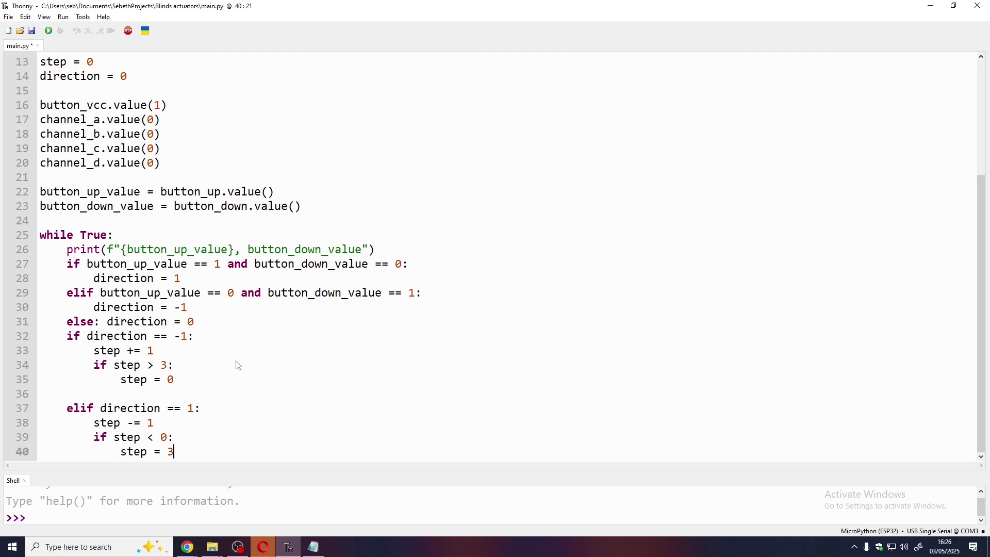
Close the direction check with an else branch containing step = step
key("Return")
key("BackSpace")
key("BackSpace")
type("else: step = step")
Insert comment separator lines of plus signs above the print statement, before the direction == -1 check and after the step = step line
left_click(153, 210)
type("#++++++++++++++++")
left_click(211, 306)
type("#+++++++++++++++++++++++++++++++++++++++")
left_click(192, 447)
key("Return")
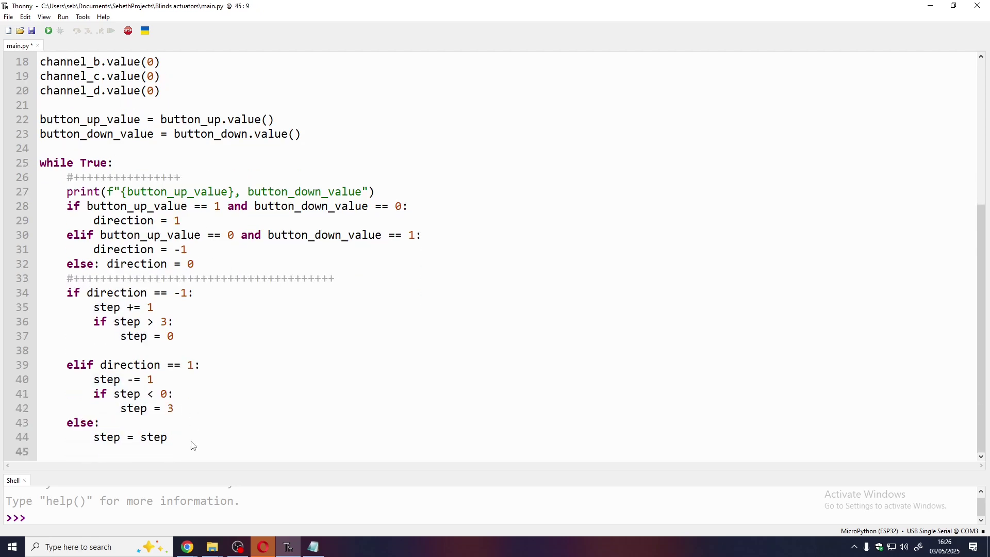
type("#++++++++++++++++++++++++++++++")
key("shift+Tab")
Add an if step == 0: block setting channel_a and channel_b to 1 and channel_c and channel_d to 0
key("Return")
type("if step == 0:")
scroll(304, 394, "up", 2)
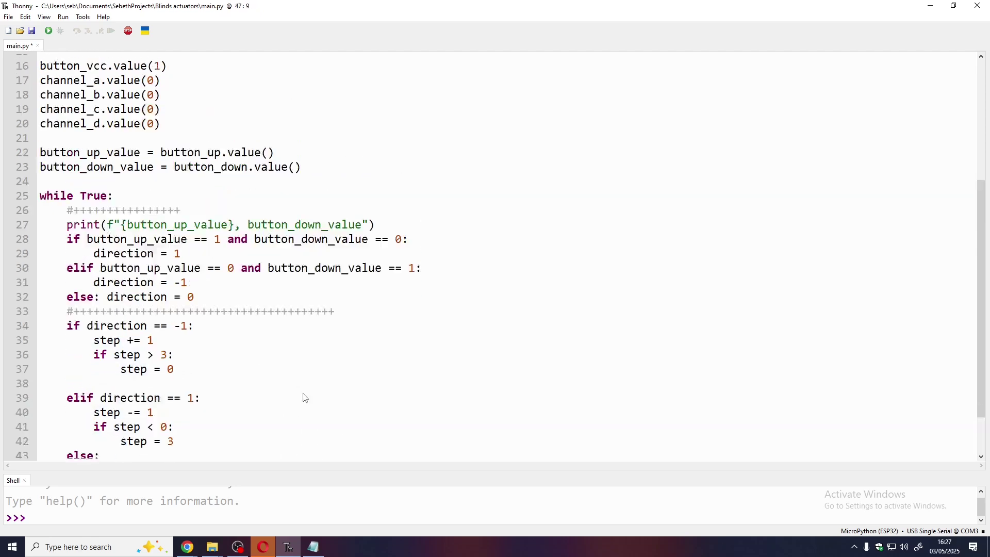
left_click_drag(40, 81, 160, 125)
key("ctrl+v")
left_click_drag(170, 453, 41, 423)
key("Tab")
left_click(207, 394)
key("BackSpace")
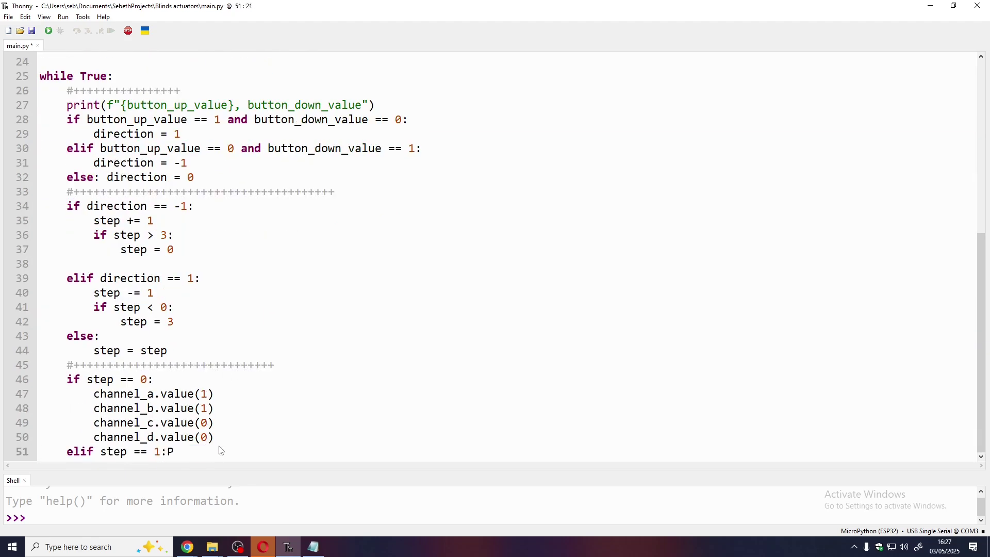
Complete the elif step == 1: block with channel_b and channel_c set to 1 and channel_a and channel_d set to 0
key("BackSpace")
left_click_drag(227, 437, 94, 394)
key("ctrl+c")
left_click(173, 451)
key("Return")
key("ctrl+v")
left_click(207, 408)
Add an elif step == 2: block with channel_a and channel_b set to 0 and channel_c and channel_d set to 1
left_click_drag(213, 451, 71, 407)
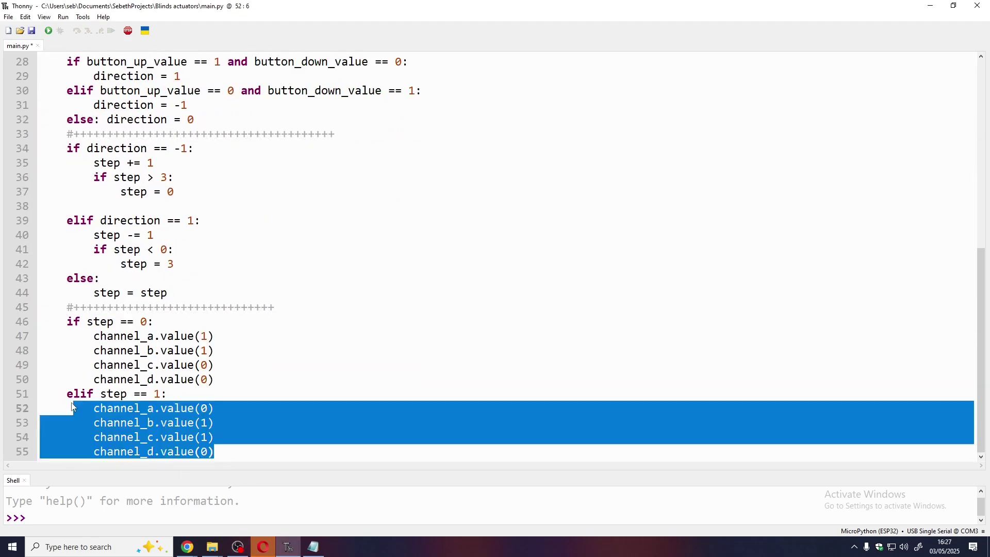
key("ctrl+c")
left_click(214, 452)
key("Return")
key("BackSpace")
type("elif step == 2:")
Add an elif step == 3: block setting channel_a and channel_d to 1 and the other channels to 0, followed by a sleep line
key("Return")
key("ctrl+v")
left_click(207, 408)
key("Return")
key("BackSpace")
type("elif step == 3:")
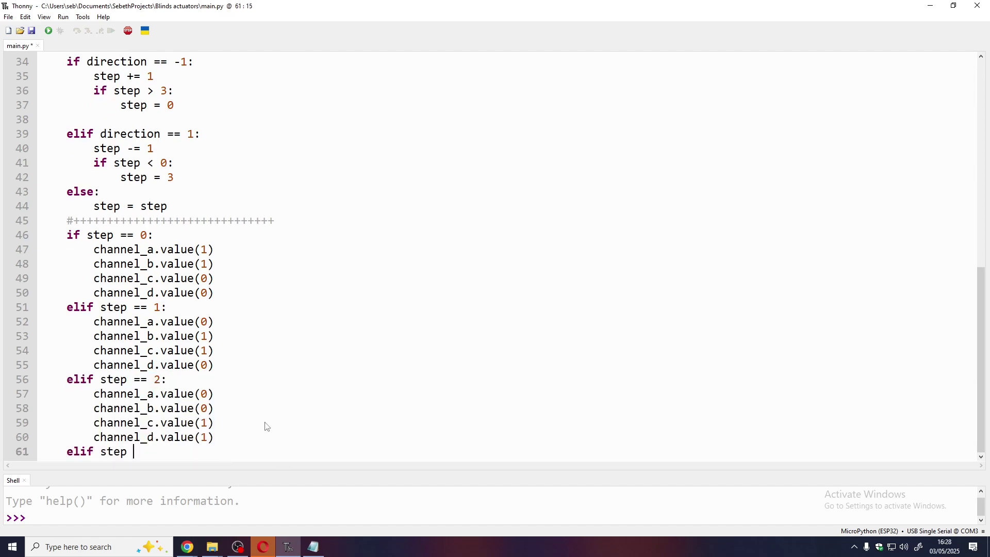
key("Return")
left_click_drag(213, 423, 94, 379)
key("ctrl+c")
left_click(170, 451)
key("ctrl+v")
type("sleep")
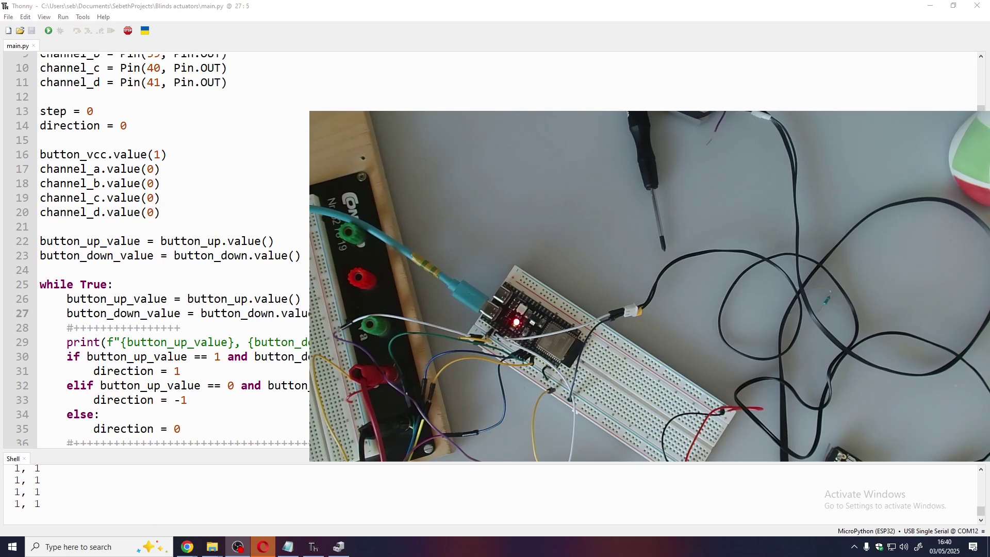
Review main.py, covering the Wi-Fi and socket setup, conn.setblocking(False), the motor functions, the timer and the command-receiving loop
scroll(233, 339, "up", 3)
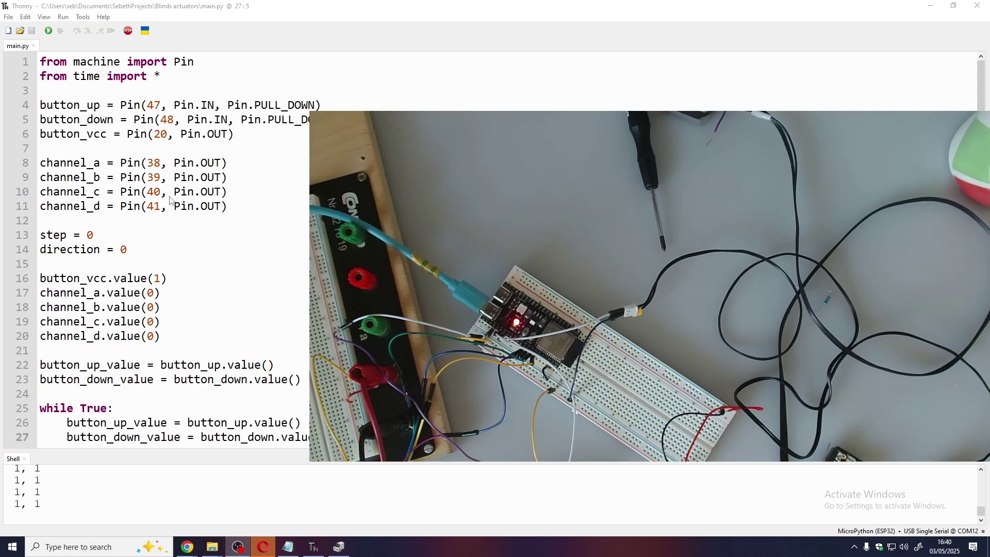
scroll(170, 200, "down", 5)
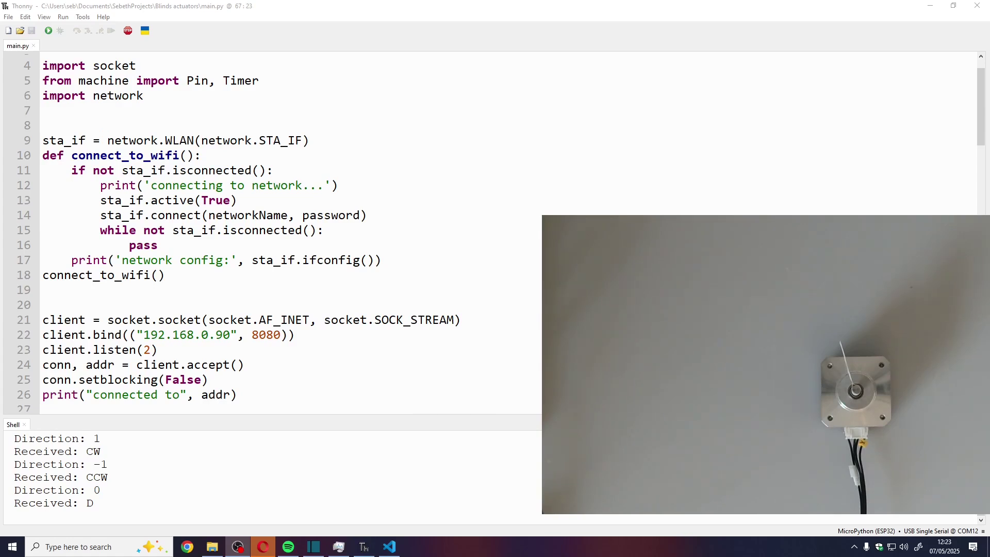
scroll(491, 311, "down", 9)
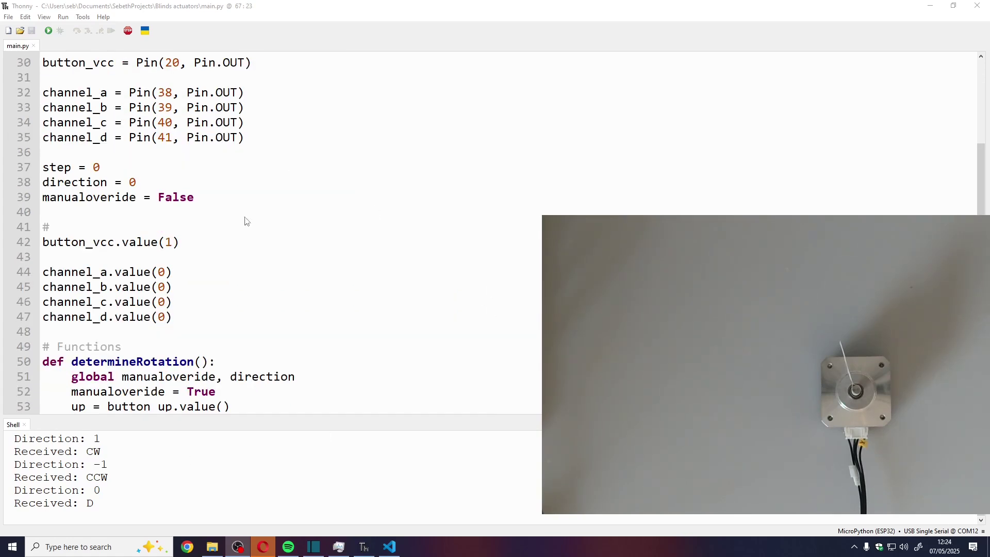
scroll(259, 248, "down", 6)
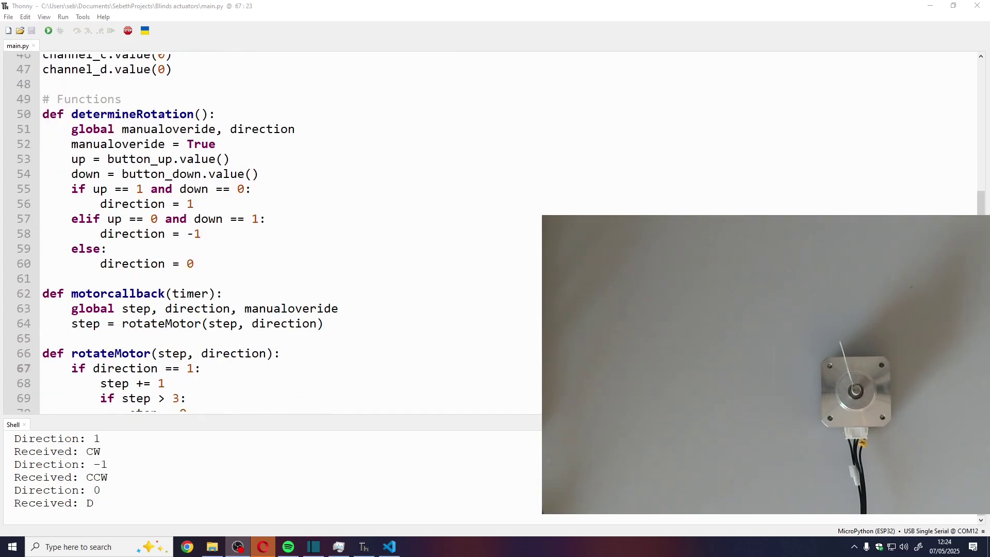
scroll(250, 201, "down", 4)
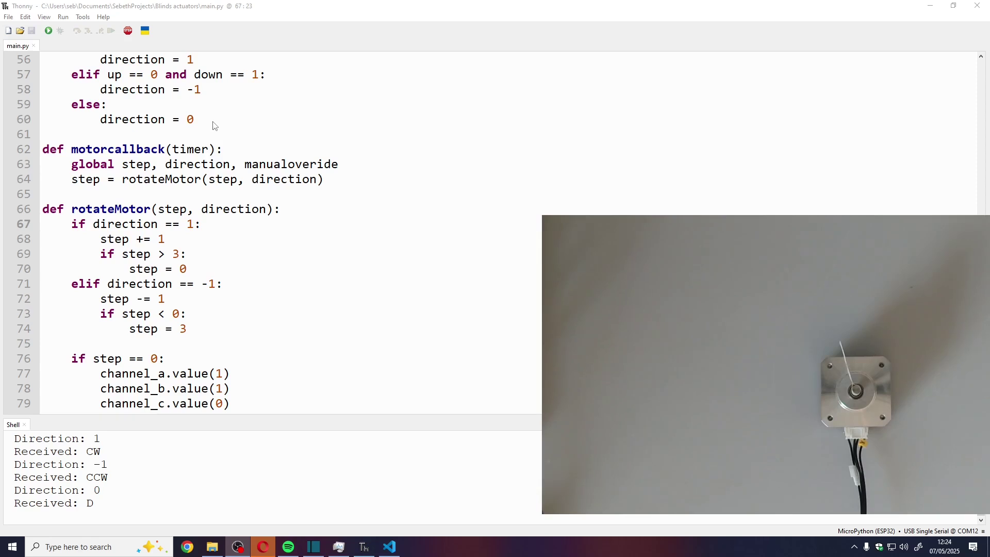
scroll(254, 279, "down", 3)
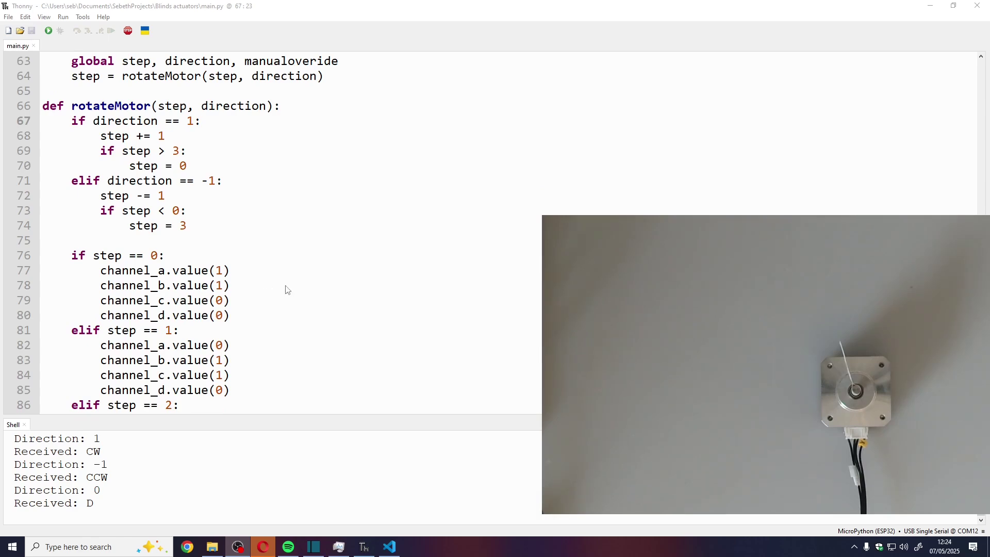
scroll(278, 279, "down", 10)
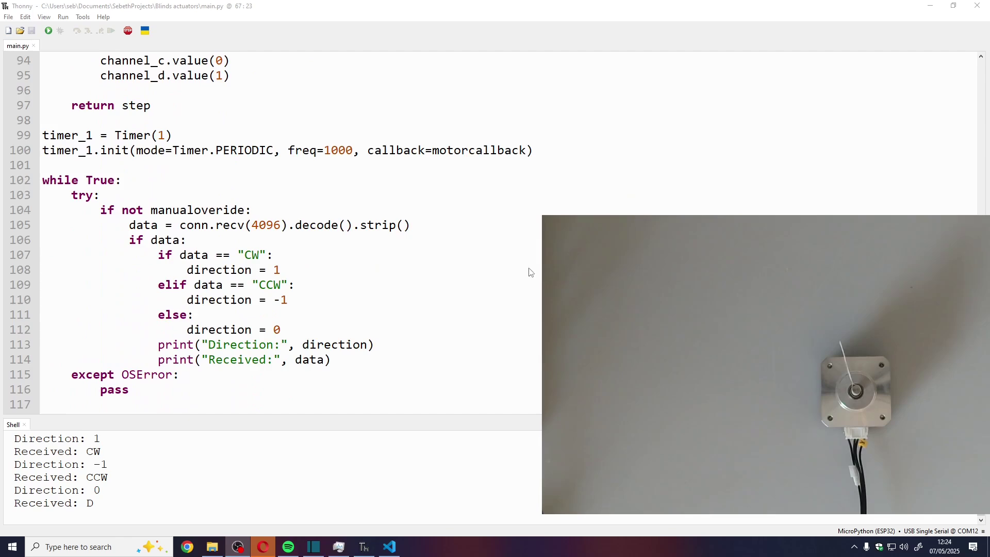
scroll(358, 194, "up", 8)
scroll(360, 198, "up", 14)
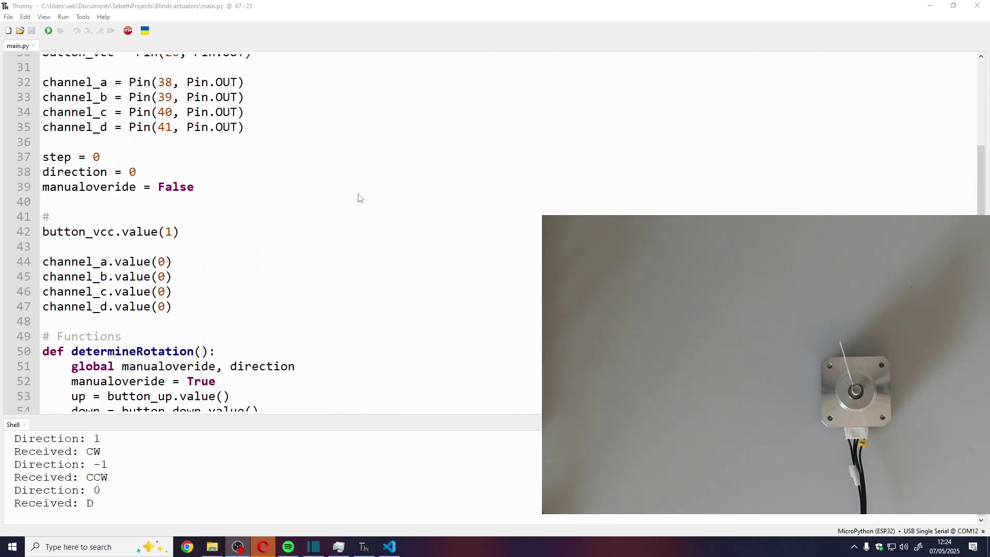
scroll(359, 198, "up", 5)
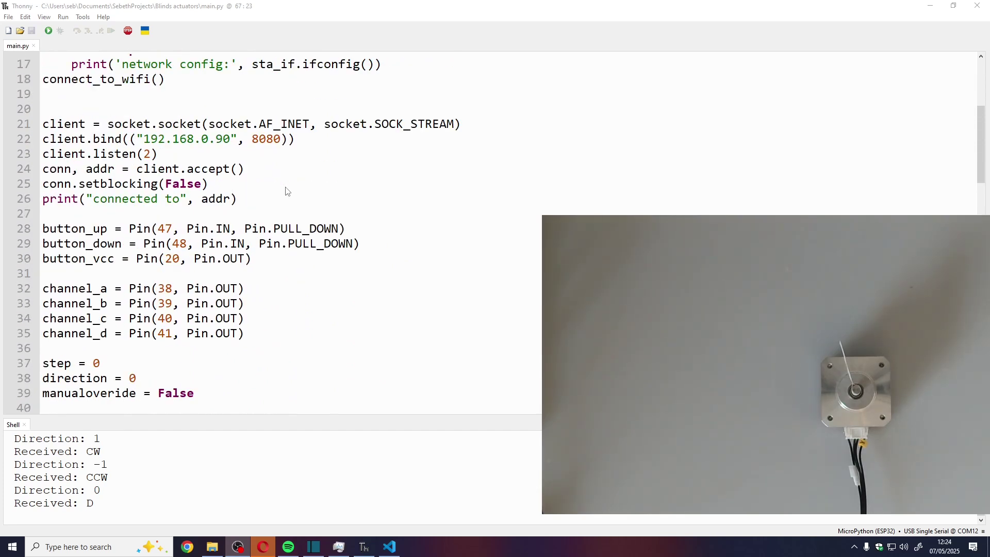
left_click_drag(227, 189, 62, 189)
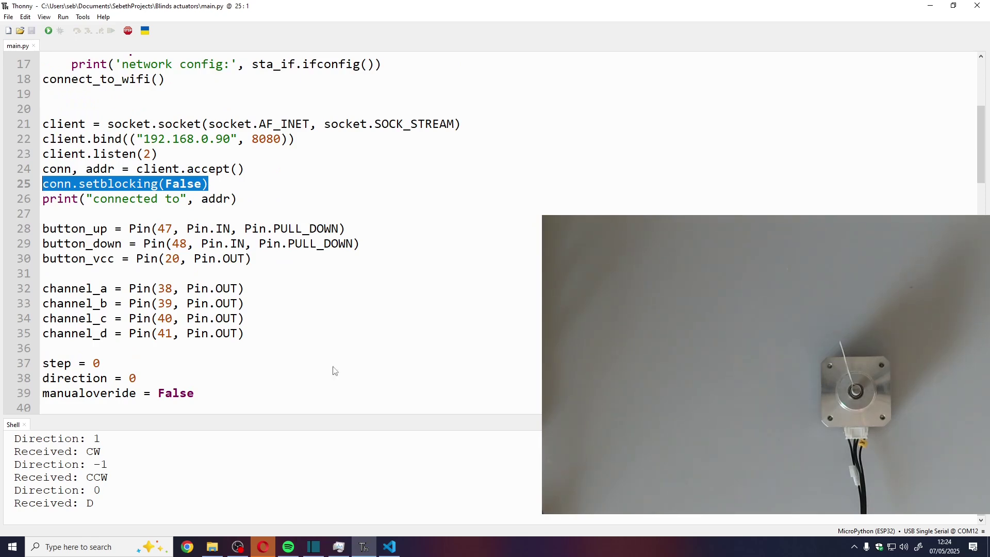
left_click(309, 290)
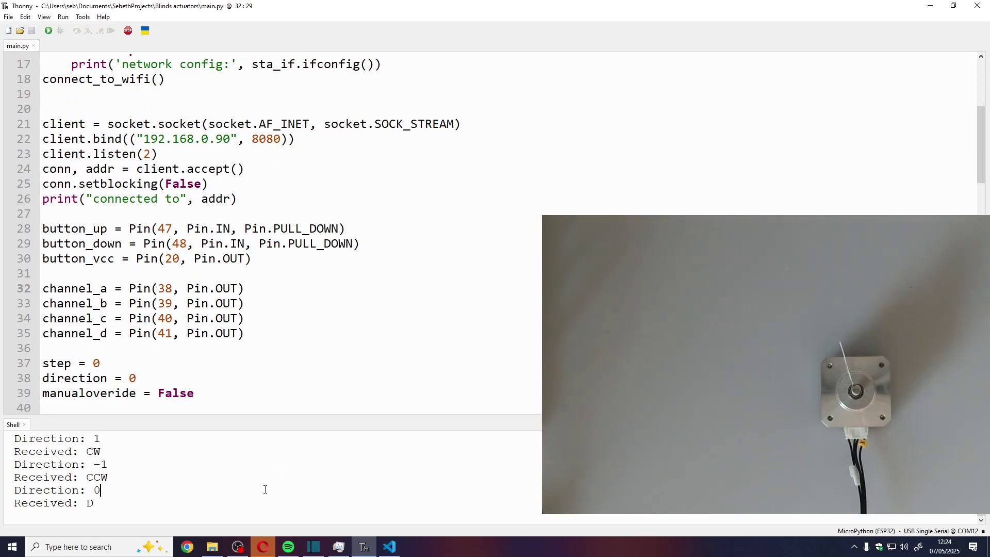
Run main.py on the board, and in Visual Studio Code send the directions CW and CCW through server.py
left_click(49, 32)
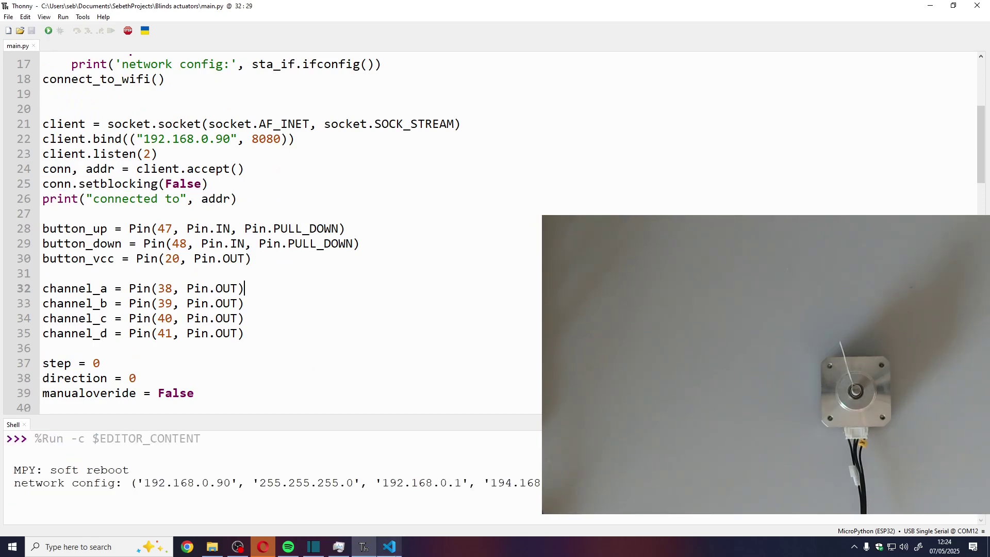
left_click(389, 547)
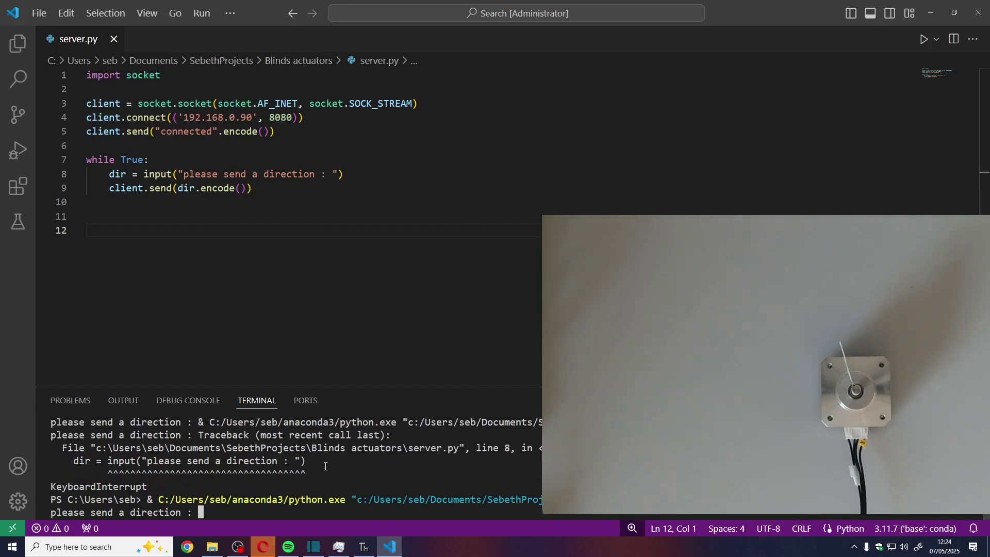
key("Return")
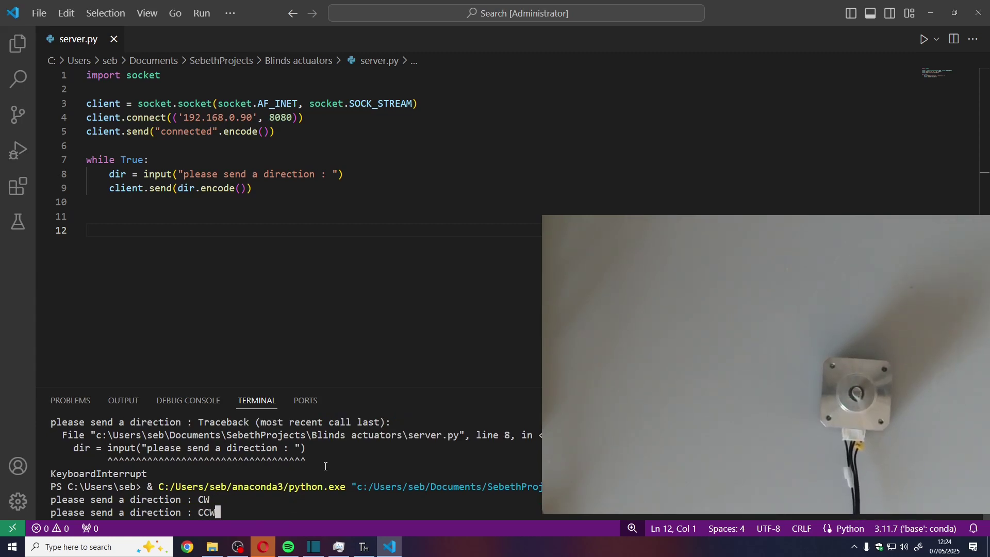
key("Return")
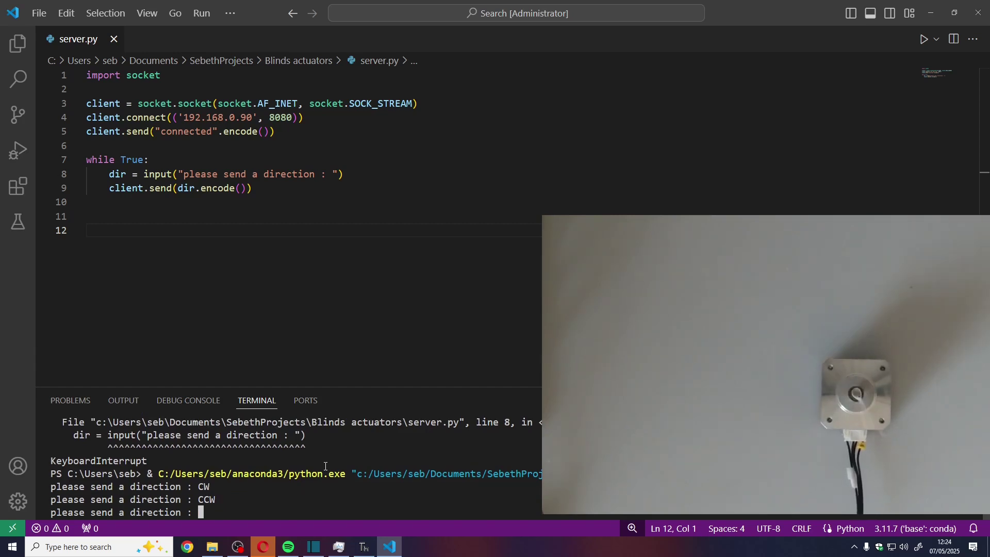
Send the test values 4, F and 3 one after another at the direction prompt of server.py
type("4")
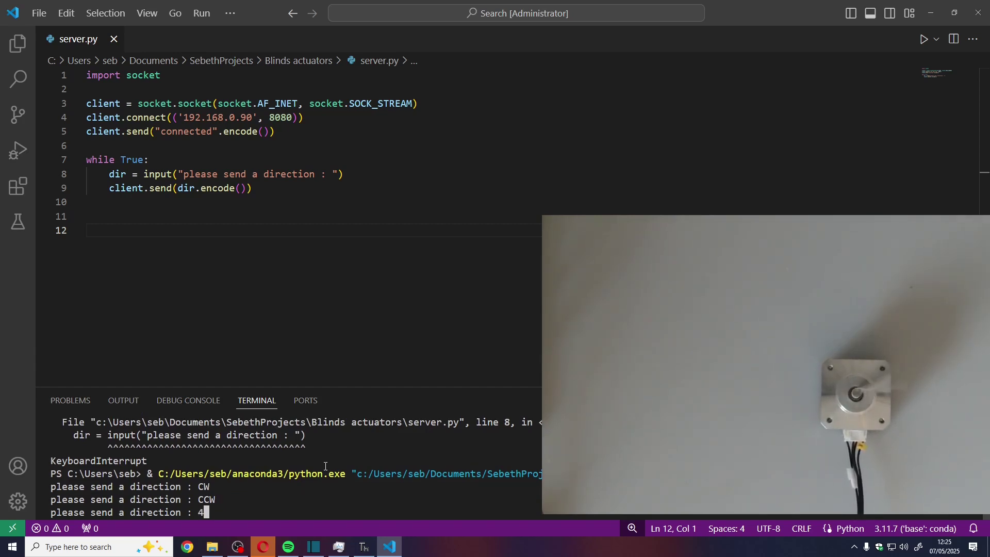
key("Return")
type("F")
key("Return")
type("3")
key("Return")
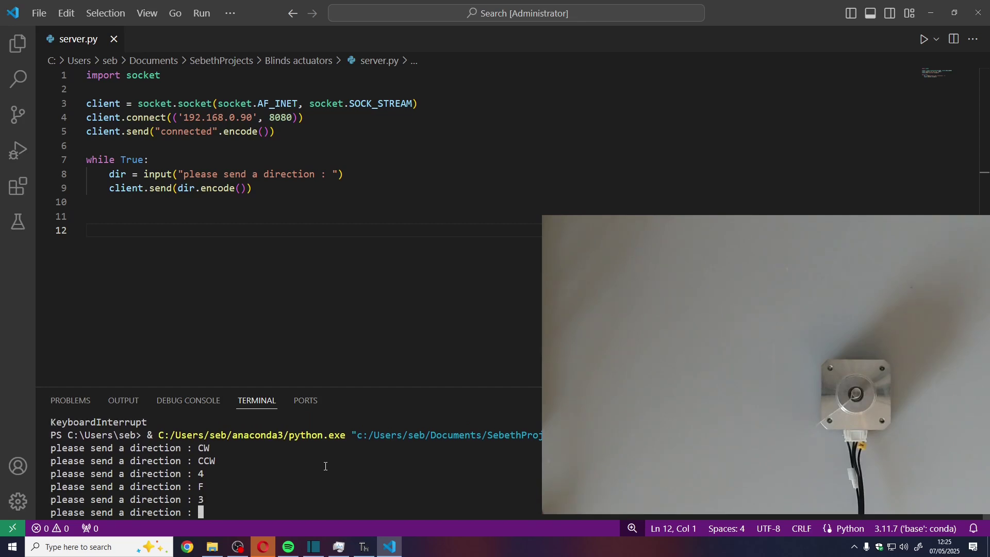
type("E")
key("BackSpace")
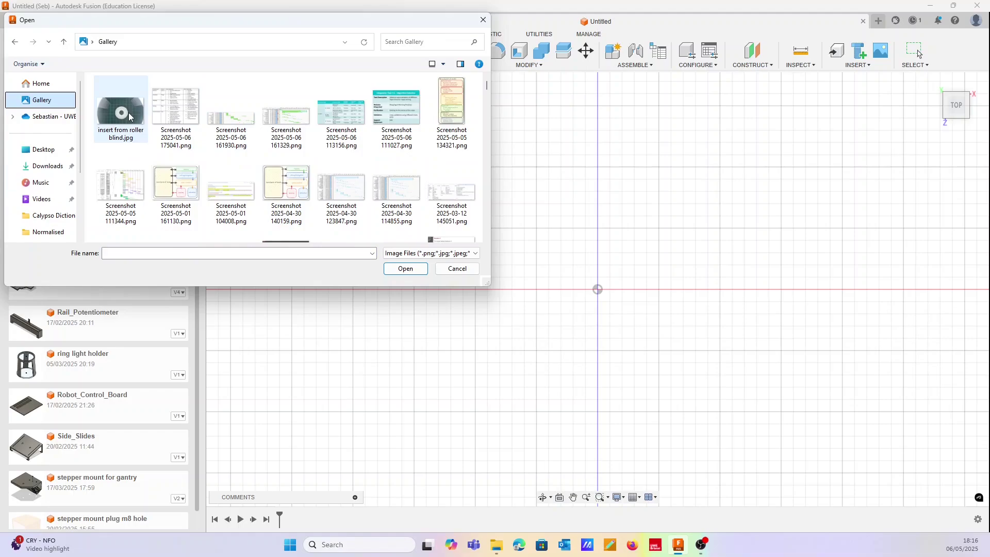
In Autodesk Fusion, insert the image insert from roller blind.jpg as a canvas on the XZ plane
double_click(123, 112)
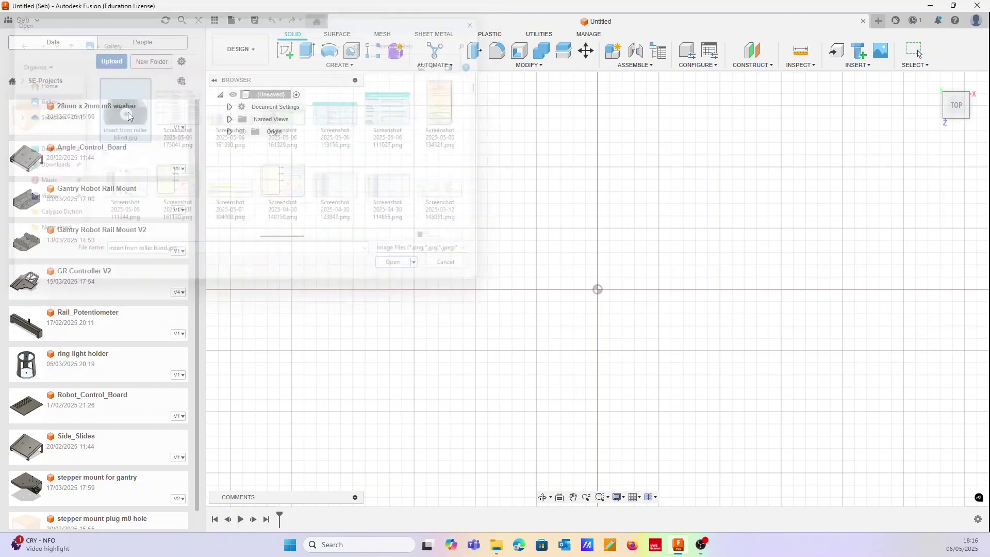
left_click_drag(472, 418, 714, 410)
left_click(956, 105)
key("i")
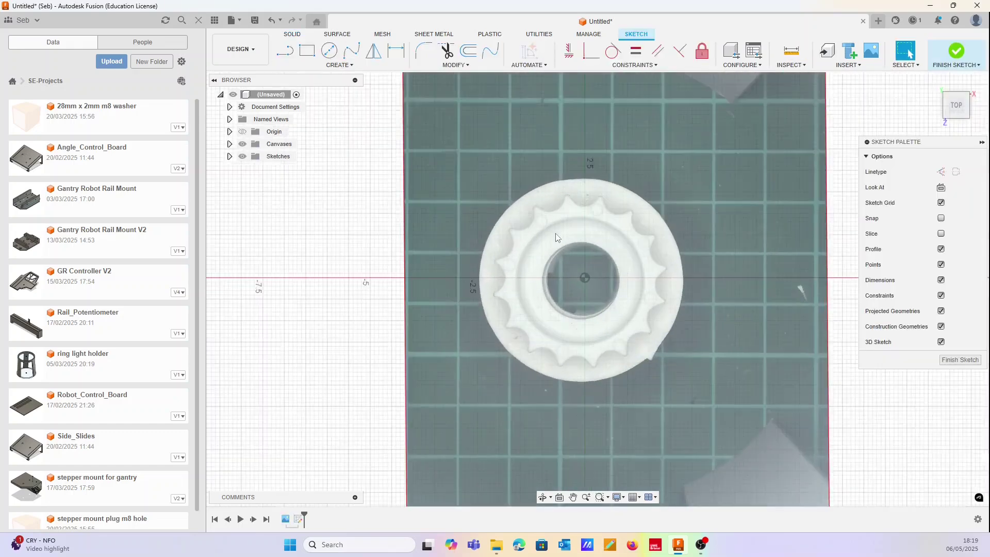
Measure one square of the cutting-mat grid on the canvas with a temporary vertical sketch line
scroll(567, 242, "up", 2)
key("l")
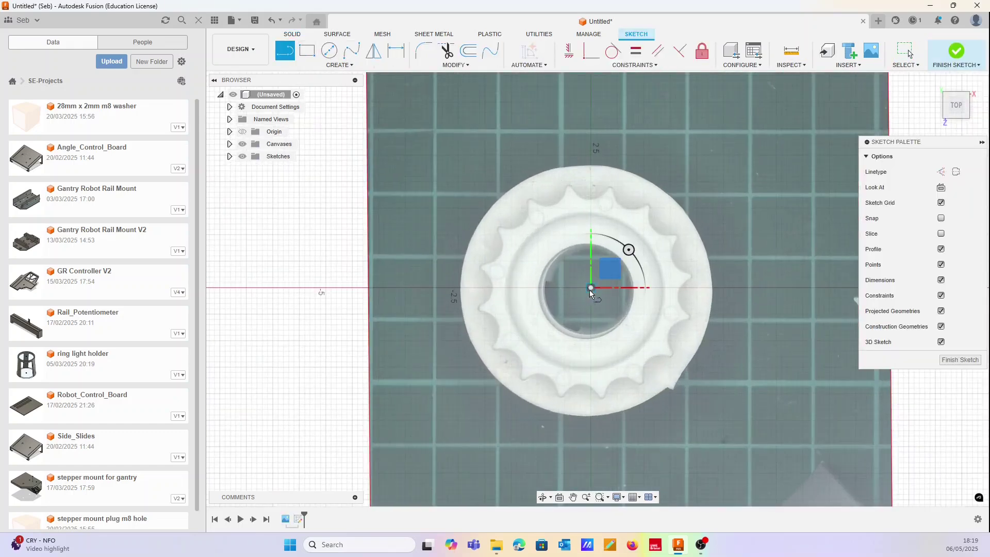
key("Escape")
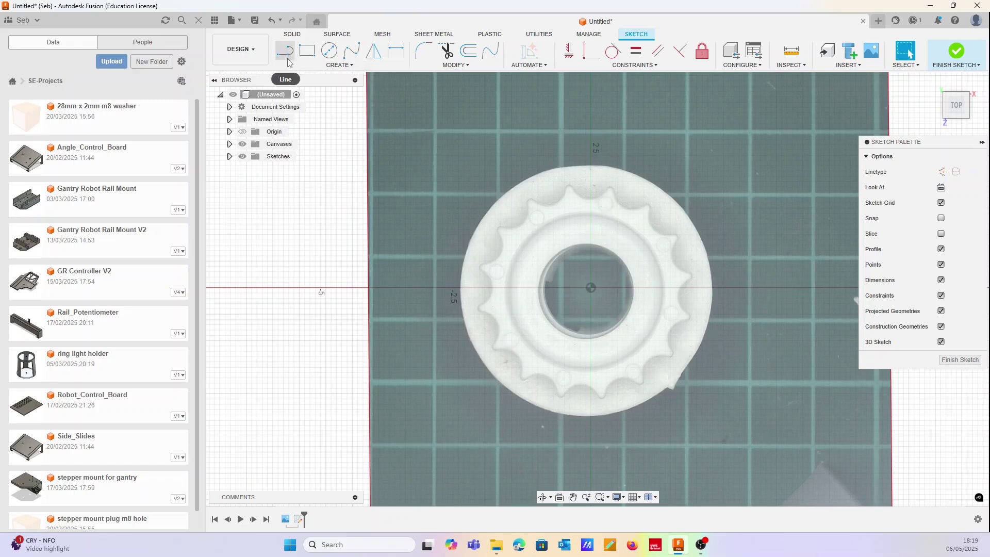
left_click(286, 57)
left_click(435, 131)
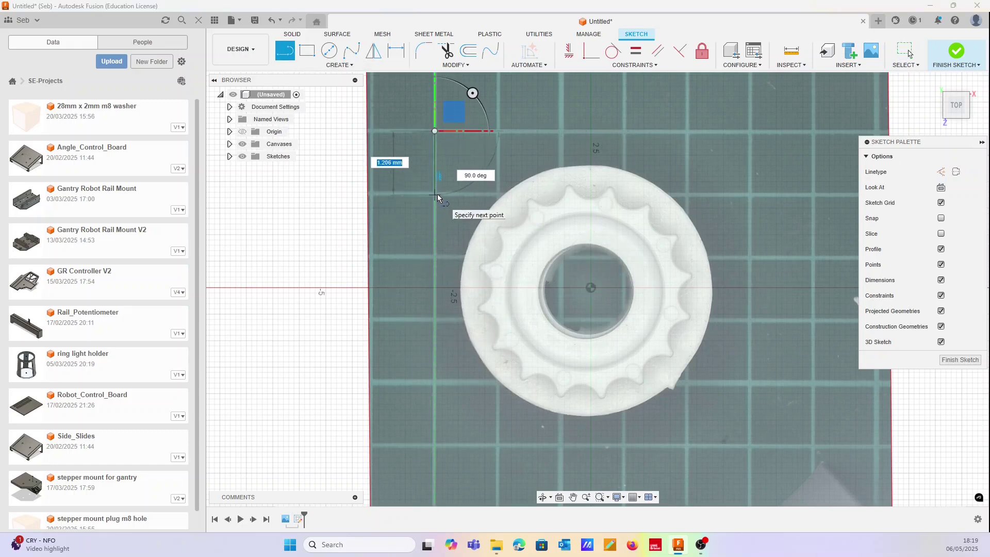
key("Escape")
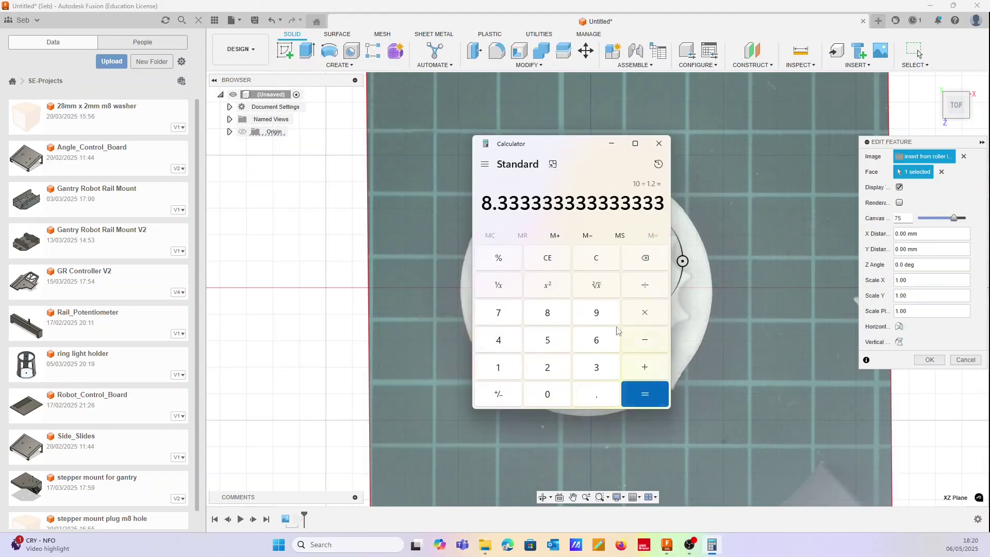
Edit the roller blind canvas and set both Scale X and Scale Y to 8.333
left_click(658, 143)
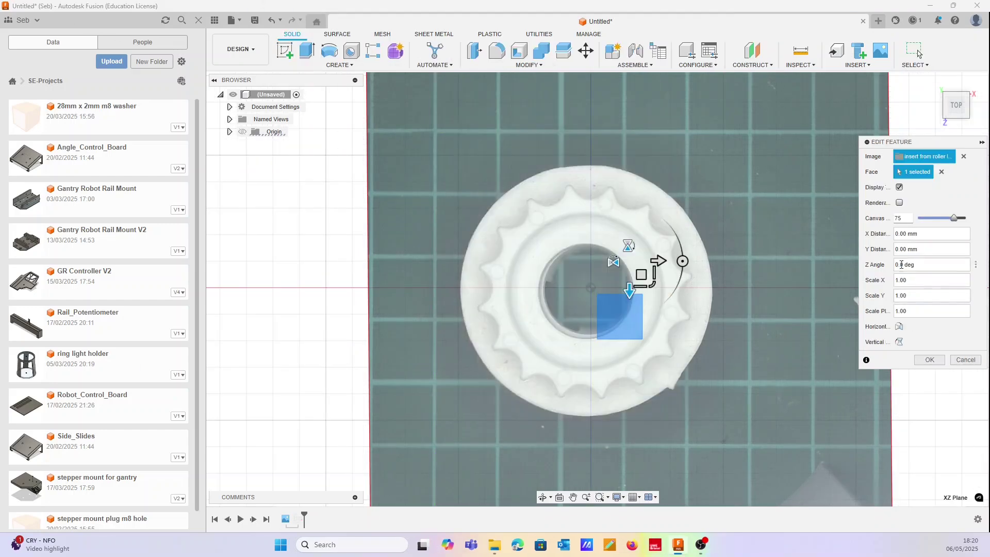
left_click(899, 280)
key("BackSpace")
type("8.333")
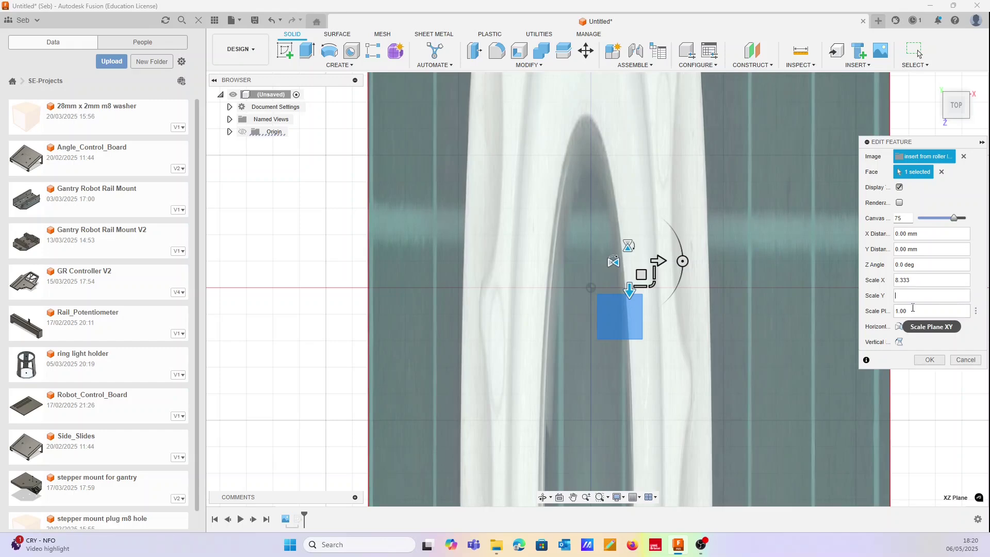
type("8.333")
key("Return")
Reopen the sketch and check the rescaled cutting-mat square with a temporary vertical line
scroll(660, 336, "down", 10)
scroll(654, 313, "up", 3)
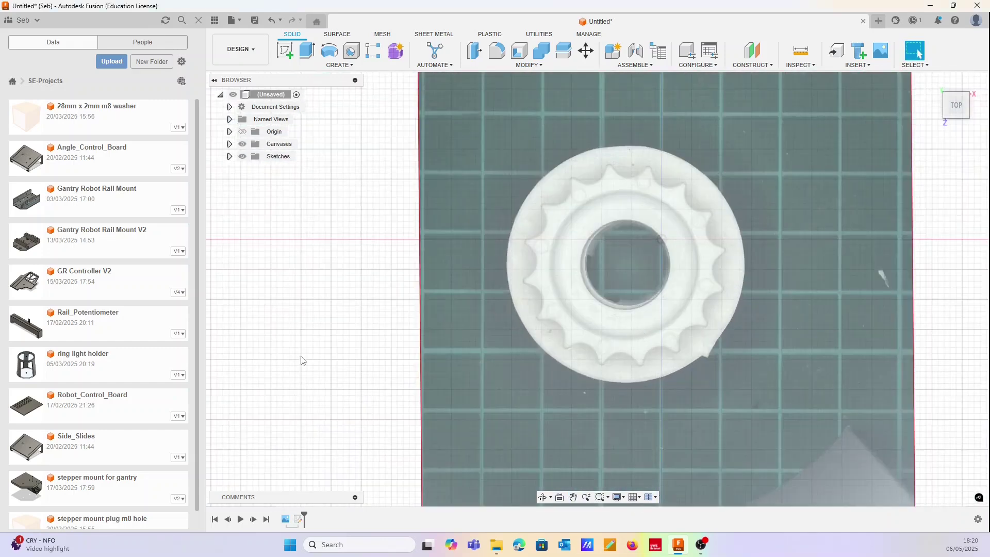
double_click(299, 519)
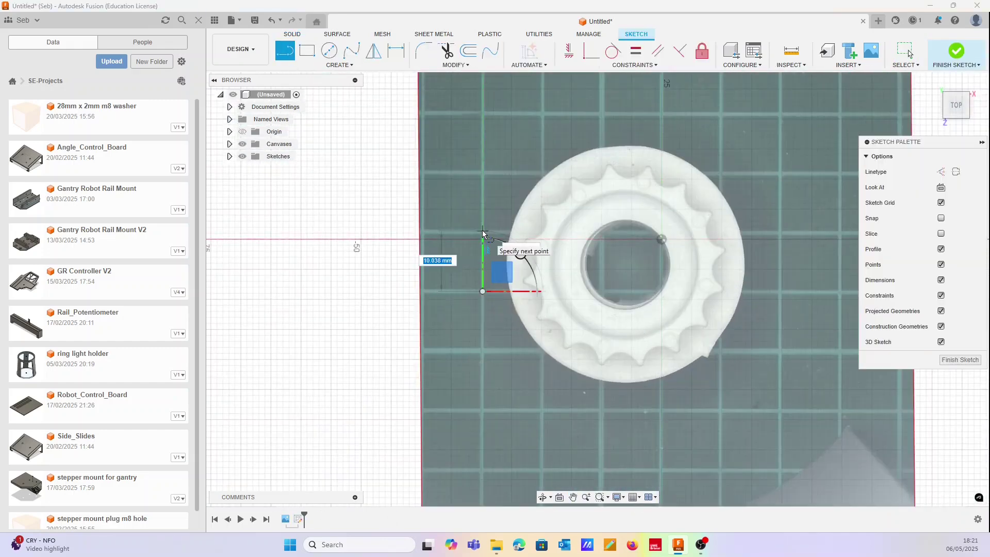
key("Escape")
Trace the outer rim of the roller blind insert with a 2-point circle
left_click(337, 65)
mouse_move(302, 98)
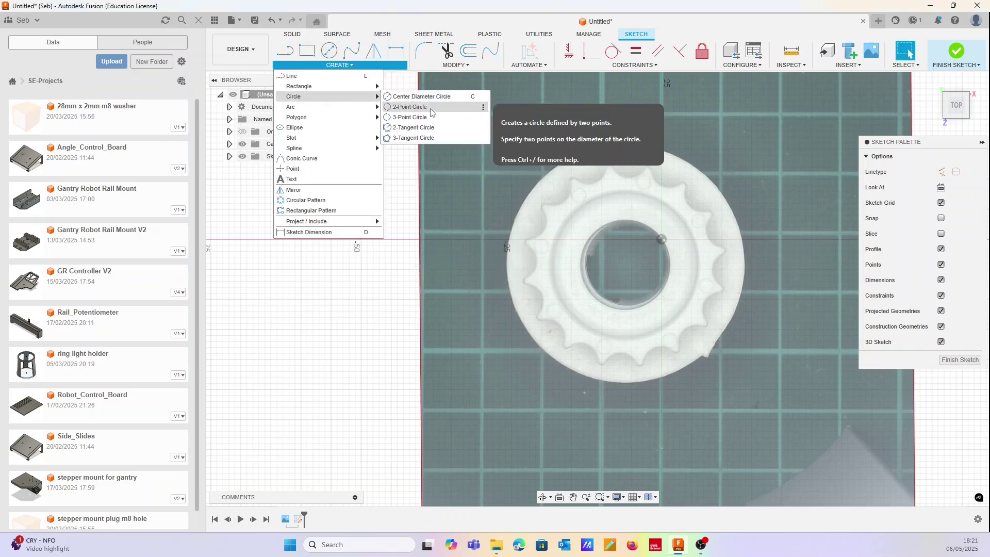
left_click(420, 107)
left_click(630, 146)
left_click(622, 385)
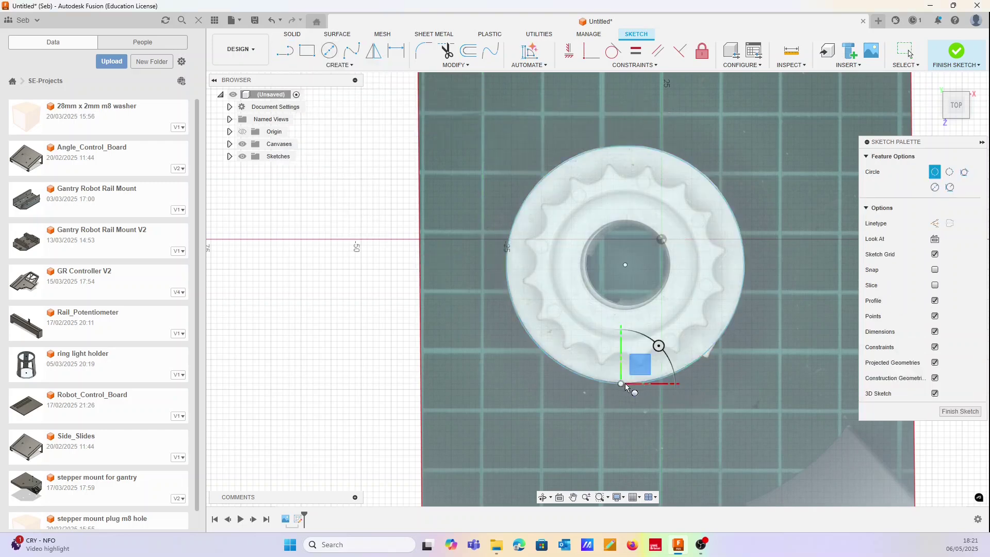
Trace the central bore of the insert with a 2-point circle
scroll(594, 280, "up", 3)
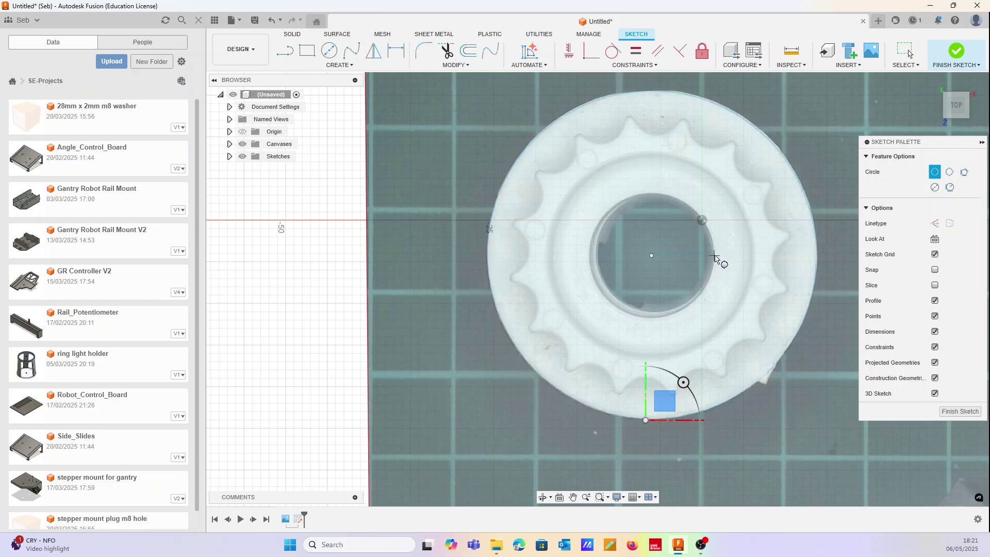
left_click(714, 256)
key("Escape")
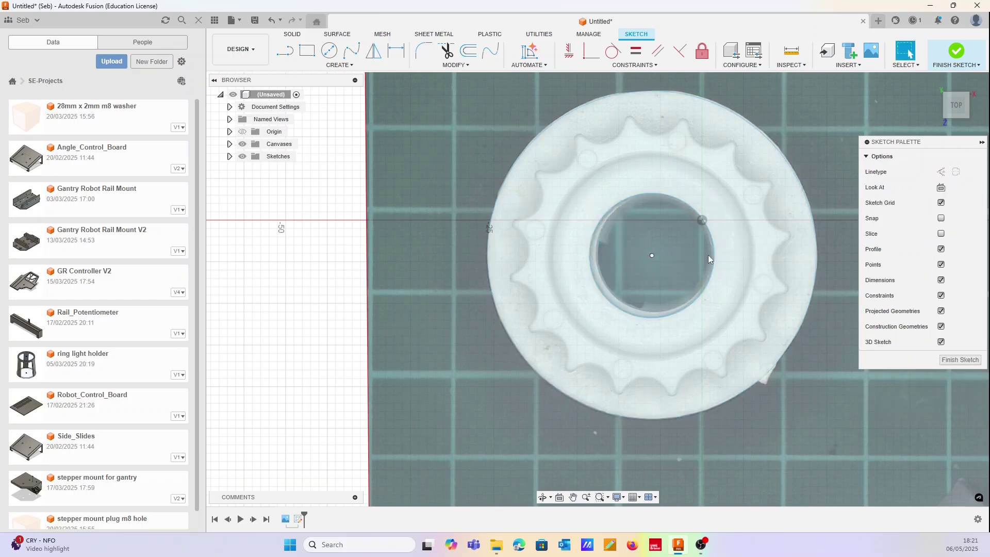
left_click(723, 262)
Draw a 2-point circle about 6.3 mm in diameter over one scallop near the insert's upper rim
scroll(579, 186, "up", 3)
left_click(339, 65)
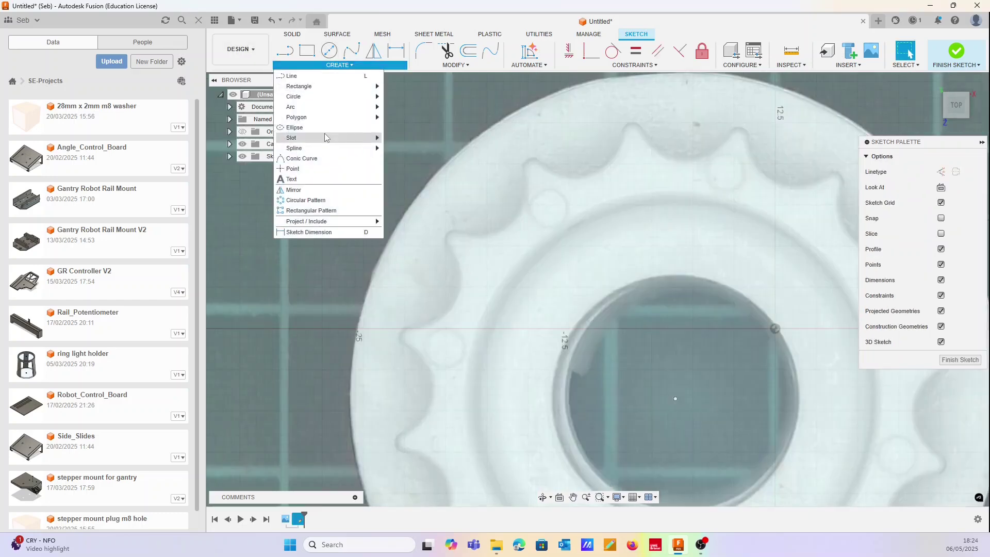
left_click(309, 99)
left_click(534, 158)
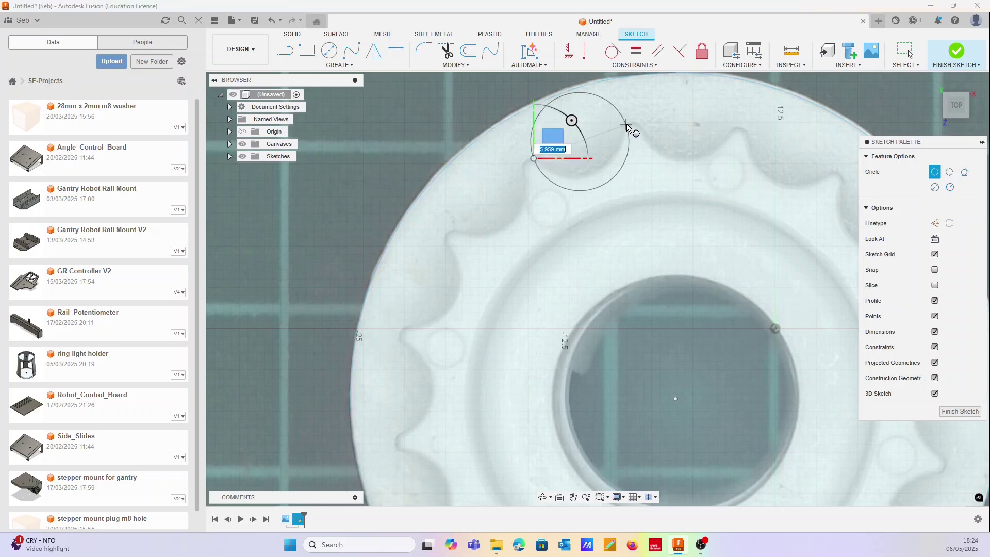
left_click(614, 91)
left_click(614, 91)
scroll(568, 222, "down", 3)
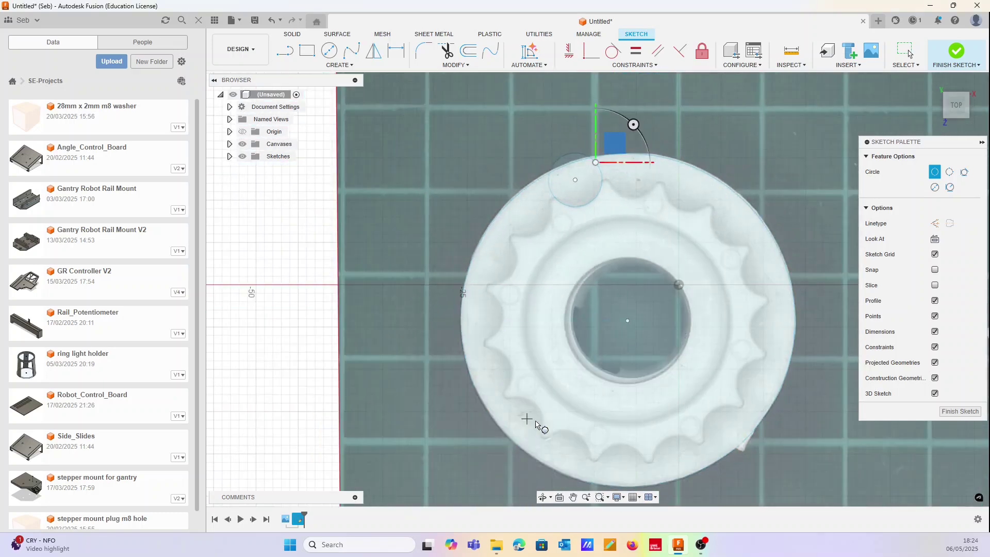
Circular-pattern the scallop circle around the centre of the outer rim with a quantity of 16 over the full turn
left_click(340, 65)
left_click(320, 223)
left_click(575, 154)
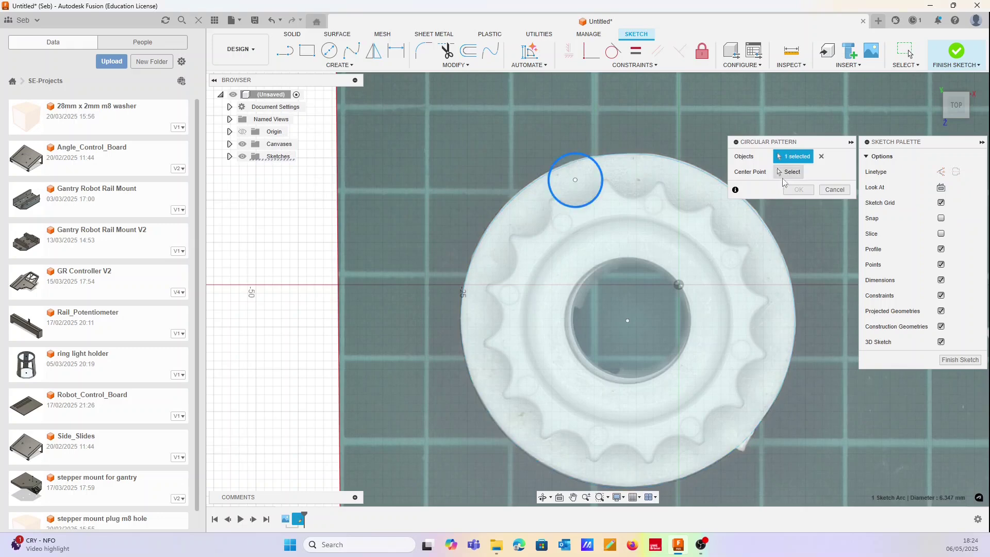
left_click(628, 321)
left_click(837, 216)
left_click(836, 215)
left_click(836, 216)
left_click(836, 215)
left_click(836, 216)
left_click(836, 215)
left_click(836, 216)
left_click(836, 215)
left_click(836, 215)
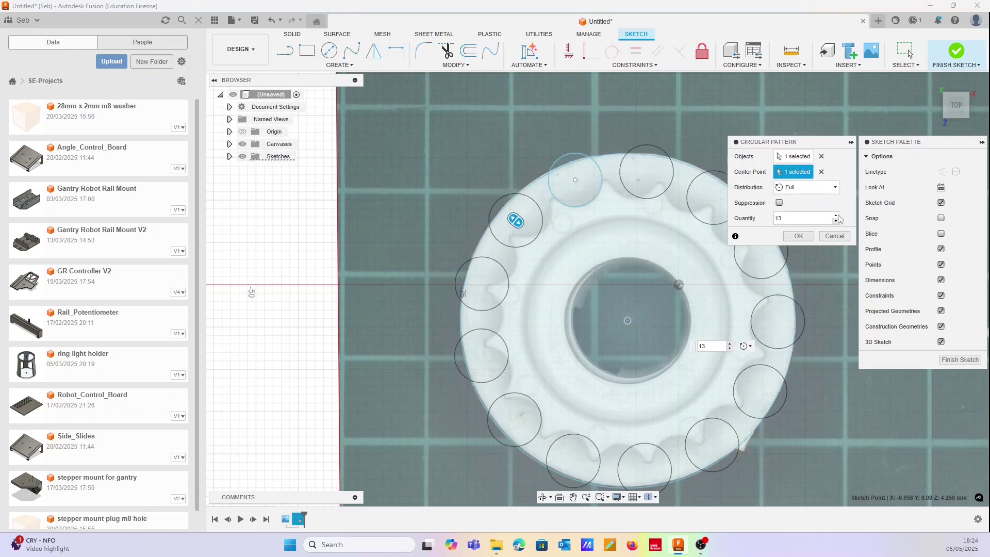
left_click(836, 215)
left_click(836, 216)
left_click(798, 236)
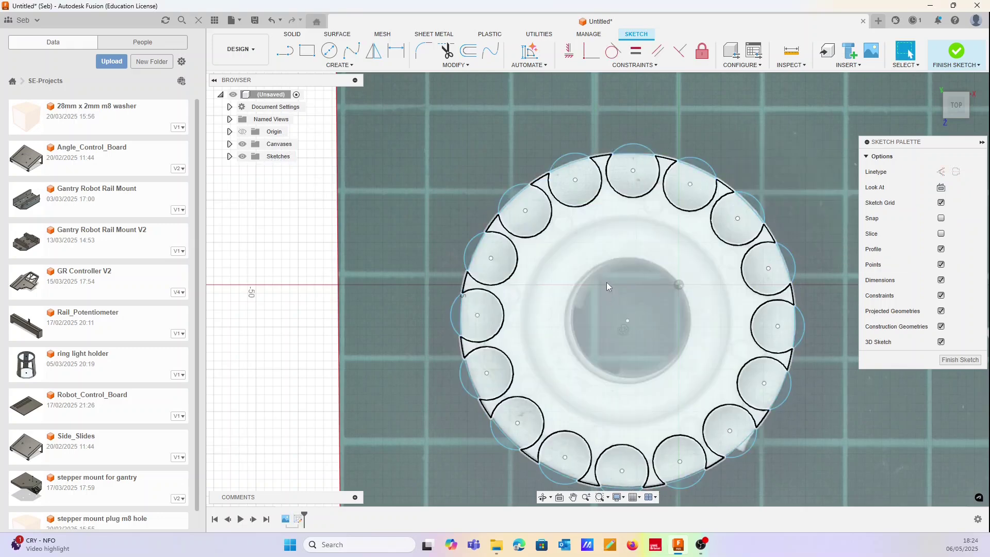
Draw a center diameter circle about 34.1 mm across from the insert's centre out to the tooth tips
scroll(607, 282, "down", 1)
left_click(329, 50)
left_click(614, 302)
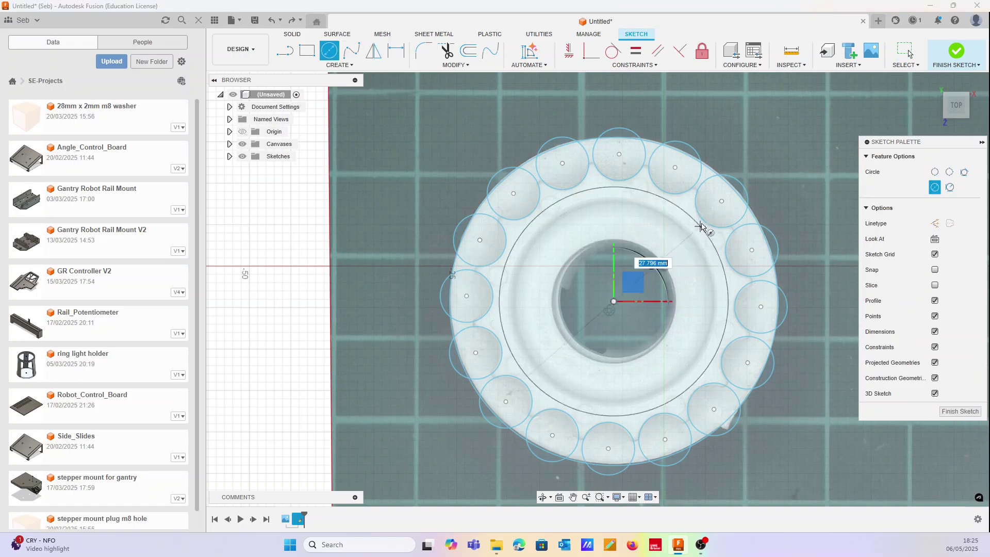
double_click(699, 189)
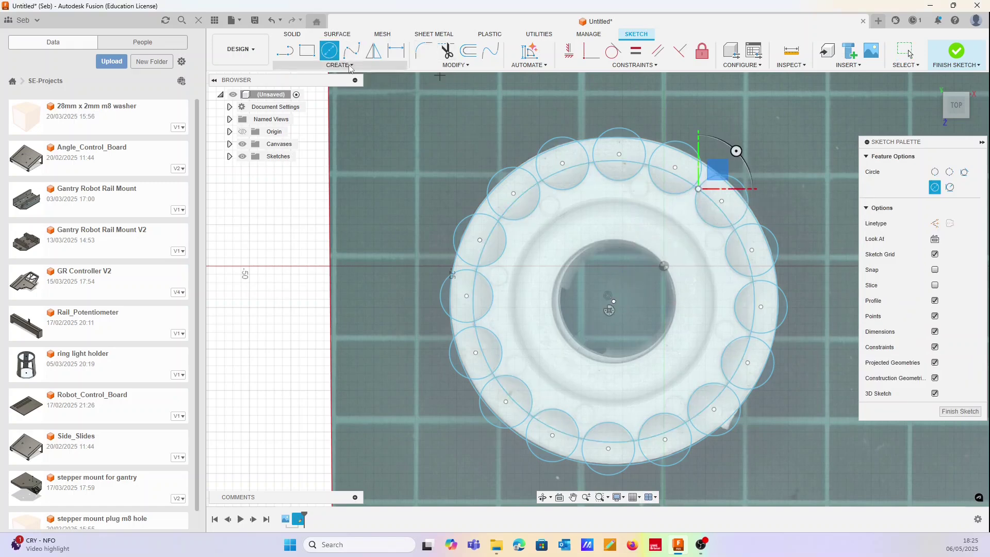
key("Escape")
Trim the tooth-tip circle and the scallop arcs along the upper half of the insert to form the tooth outline
scroll(612, 129, "up", 2)
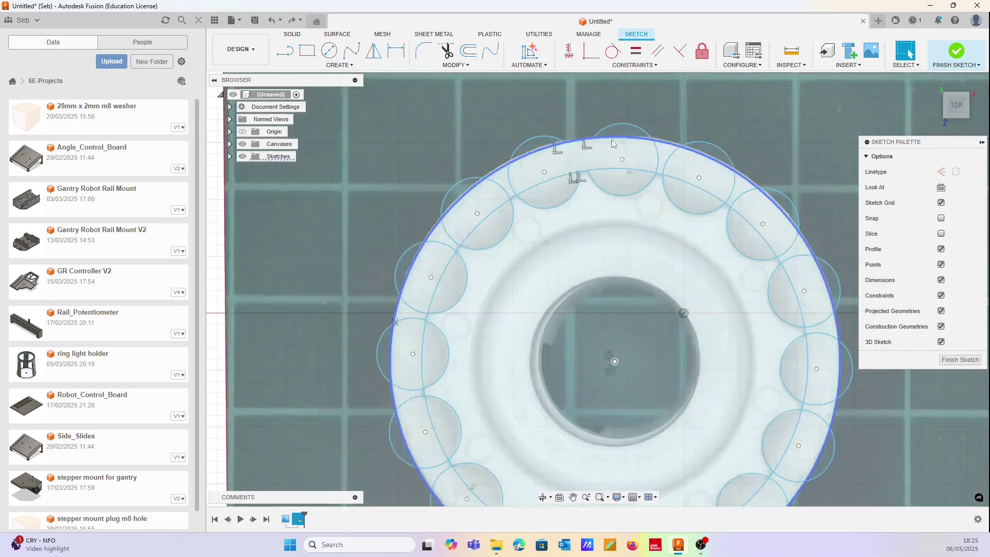
scroll(611, 140, "up", 1)
key("t")
left_click_drag(667, 168, 768, 206)
mouse_move(835, 287)
left_mouse_down()
mouse_move(666, 186)
mouse_move(472, 221)
mouse_move(426, 258)
left_mouse_up()
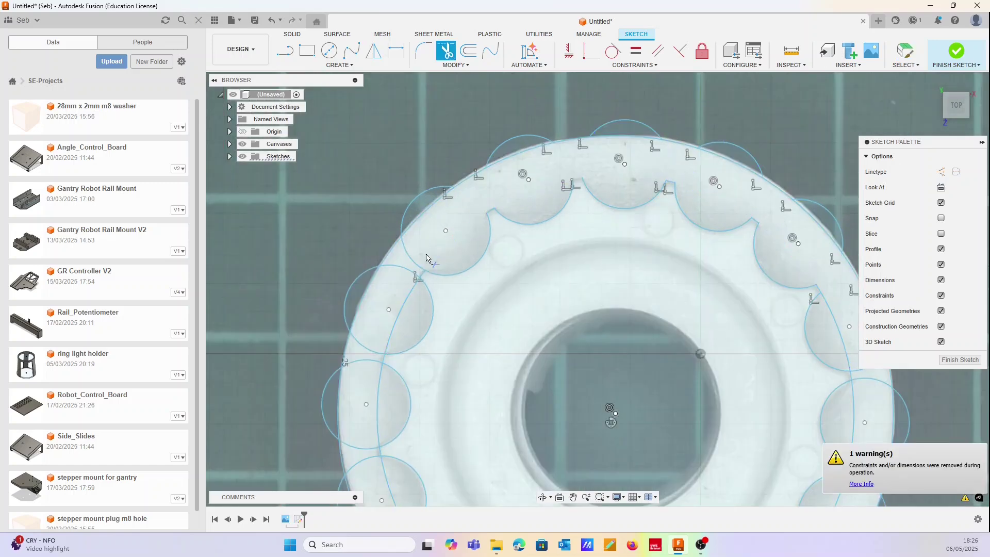
left_click(379, 393)
Trim the remaining tooth-tip circle segments and scallop arcs around the lower half to complete the tooth outline
scroll(382, 382, "down", 3)
scroll(630, 290, "up", 2)
scroll(624, 384, "down", 2)
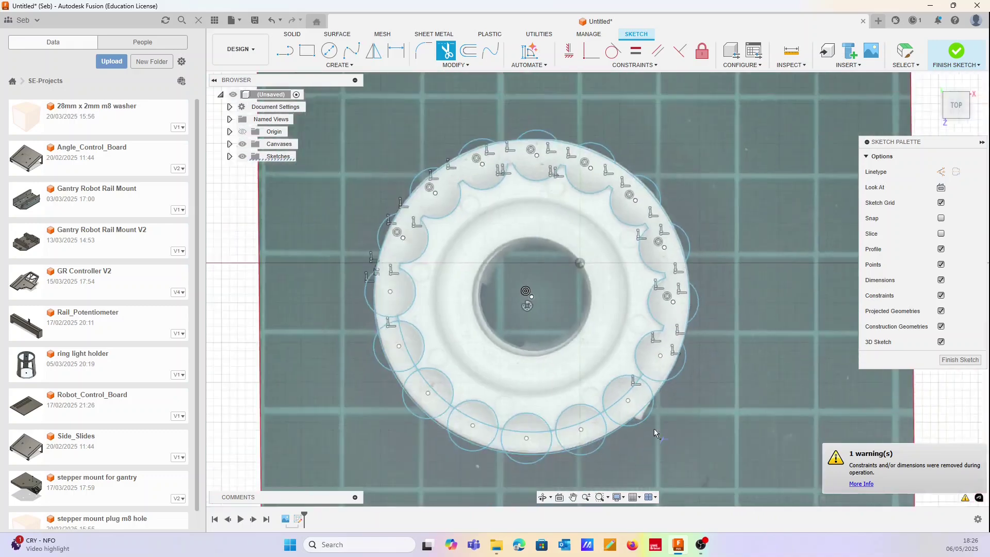
scroll(654, 428, "up", 4)
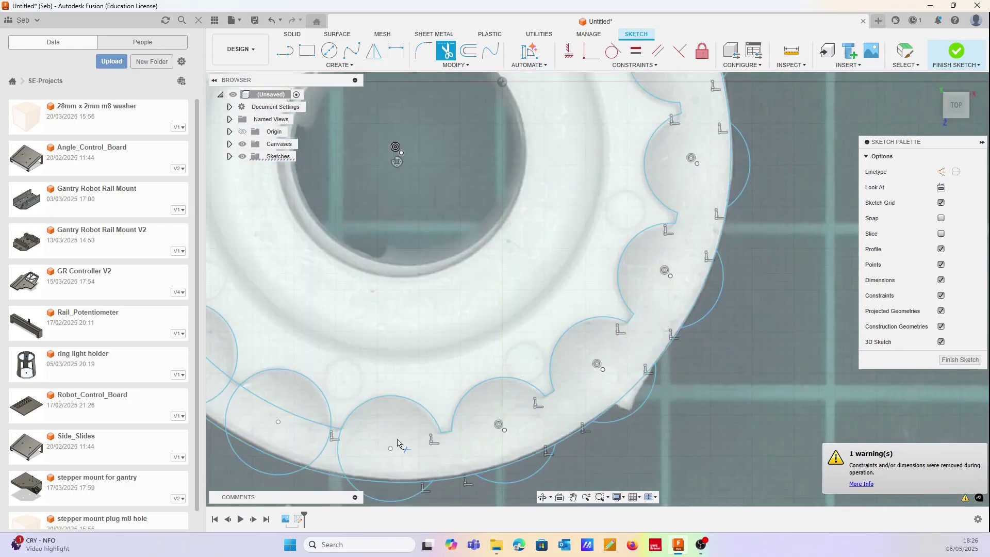
scroll(773, 412, "down", 2)
scroll(439, 418, "up", 2)
left_click(444, 394)
left_click_drag(352, 296, 363, 311)
scroll(560, 391, "up", 3)
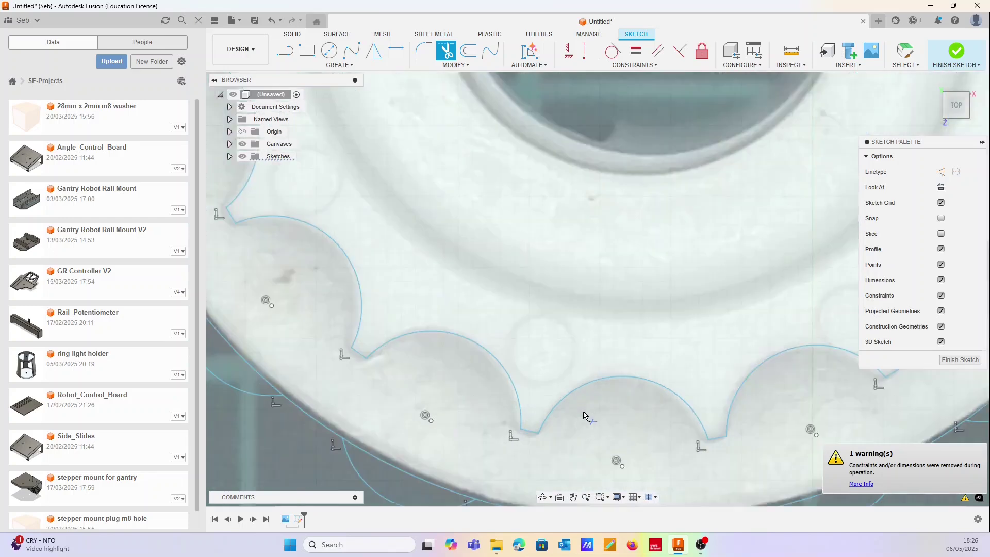
scroll(573, 403, "down", 4)
left_click_drag(448, 283, 447, 305)
scroll(402, 294, "up", 3)
left_click(459, 231)
scroll(461, 298, "down", 6)
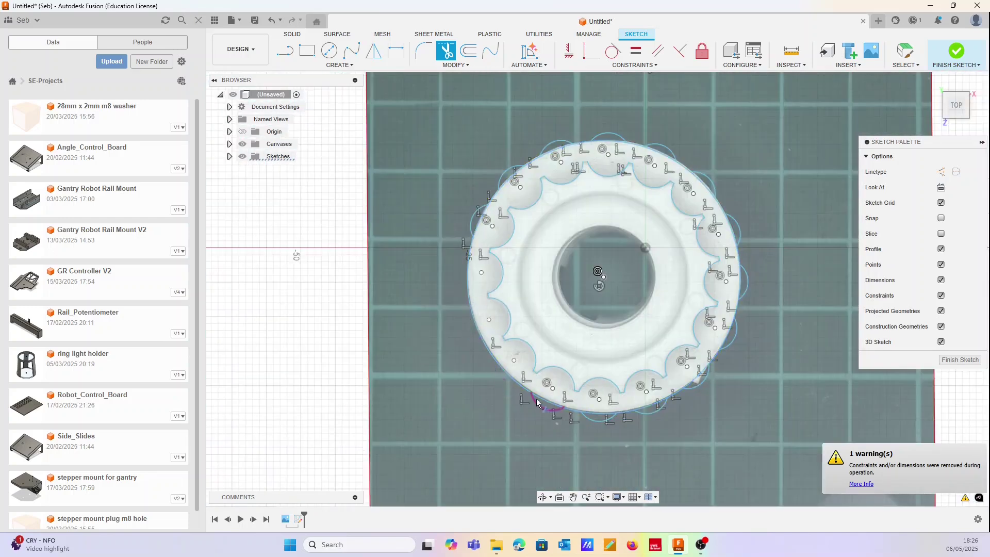
Trim the scallop arcs that protrude beyond the outer rim circle and finish the sketch
left_click(742, 282)
left_click(740, 235)
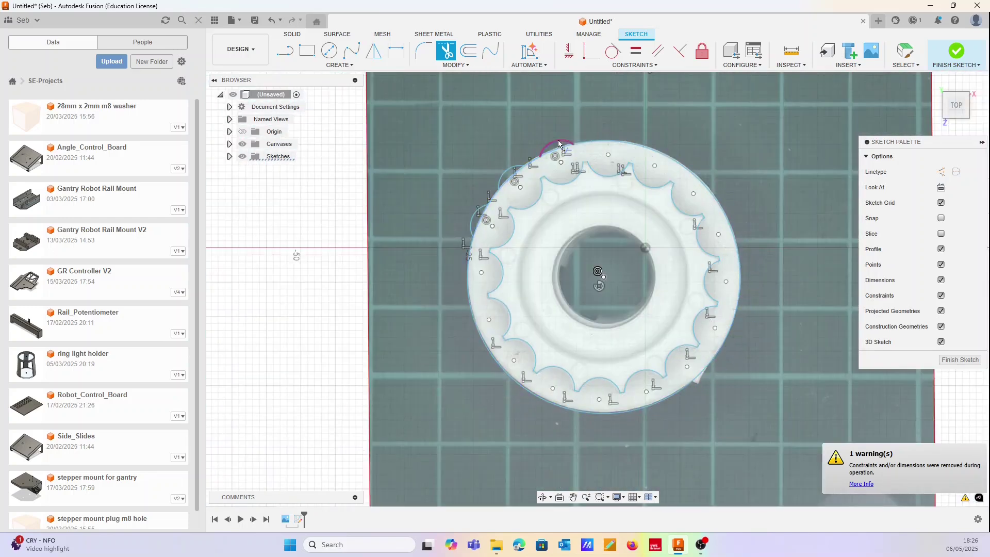
left_click(961, 360)
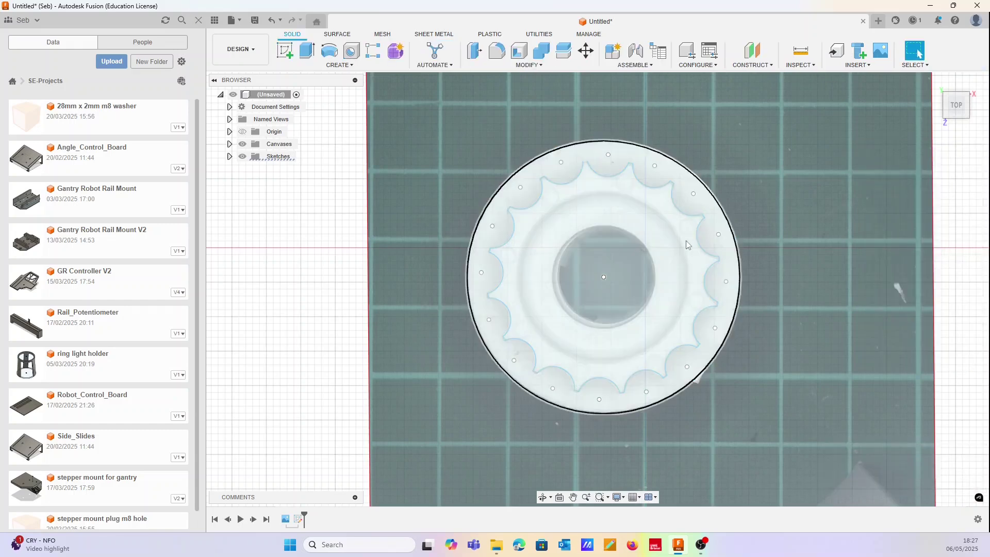
Reopen the sketch, delete the outer rim circle and finish the sketch
left_click(704, 245)
key("Escape")
double_click(298, 518)
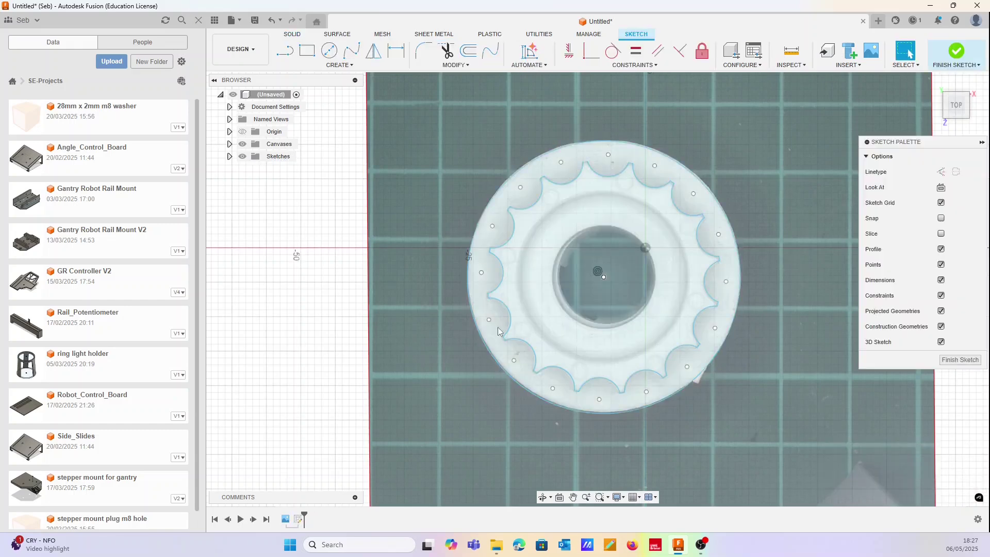
left_click(735, 248)
key("Delete")
left_click(961, 359)
scroll(586, 163, "up", 8)
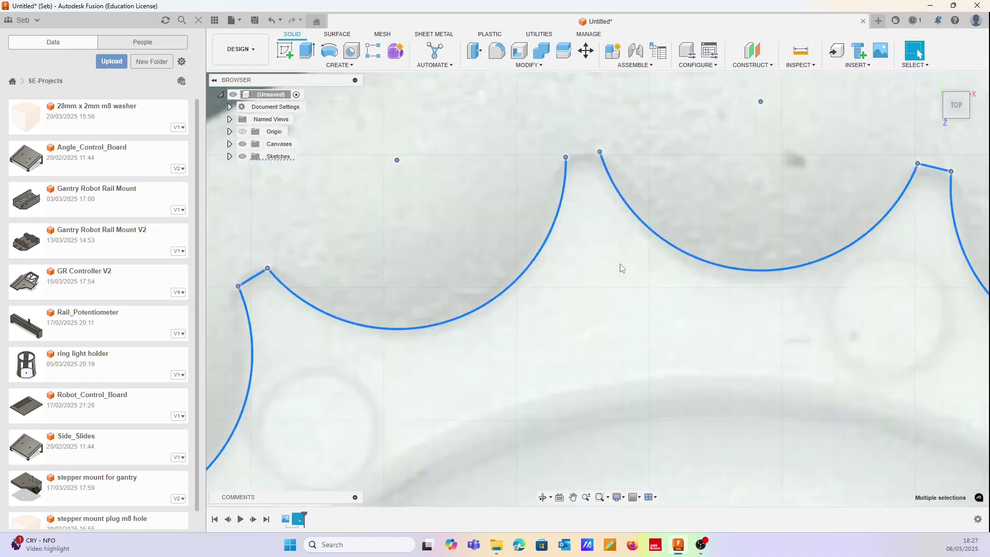
Close the open tooth tip between two scallop arcs with a straight line and finish the sketch
key("l")
scroll(698, 194, "up", 3)
left_click(416, 118)
left_click(486, 109)
scroll(515, 130, "down", 3)
scroll(569, 221, "down", 8)
left_click(960, 360)
Extrude the closed toothed profile 10 mm
type("e")
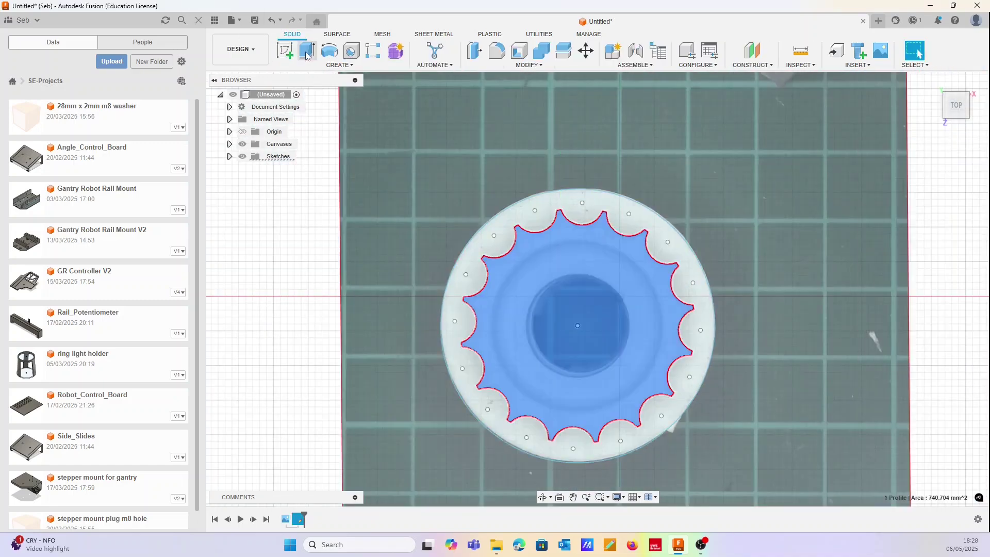
type("10")
key("Return")
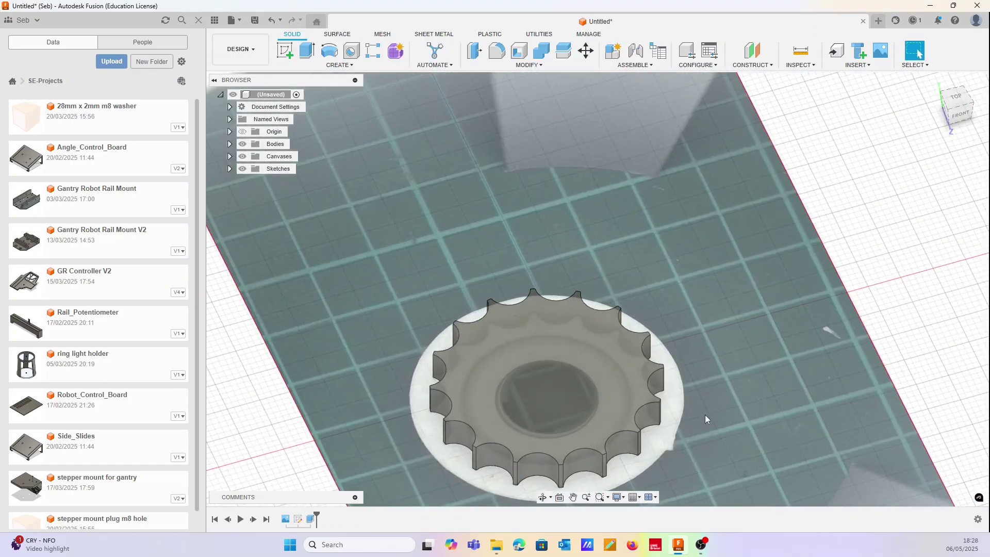
Edit the toothed wheel's extrusion and set its distance to 5 mm
double_click(310, 520)
type("5")
key("Return")
Sketch a circle on the toothed wheel's top face, centred on the wheel and matching the insert's outer rim in the photo
left_click_drag(705, 385, 782, 427)
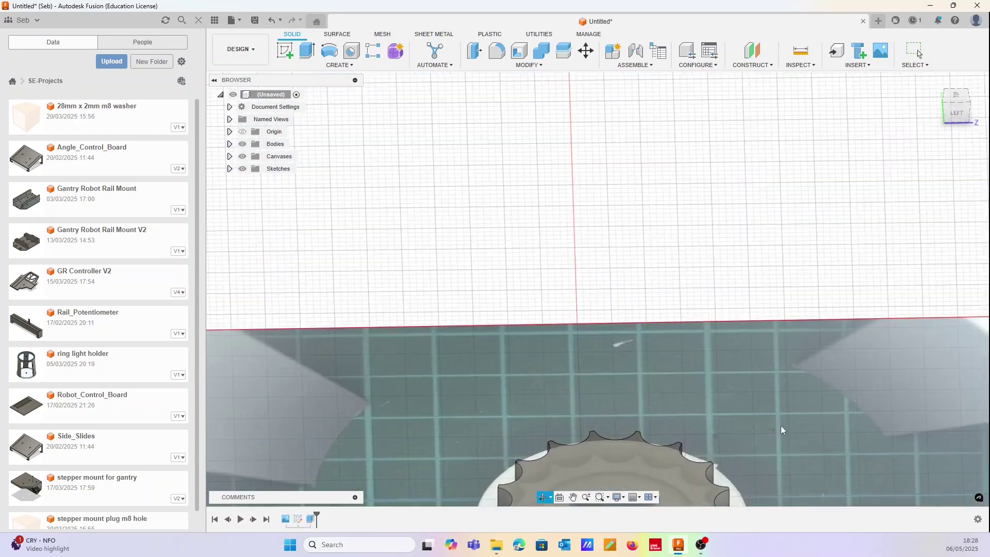
left_click(957, 103)
left_click(285, 51)
left_click(545, 238)
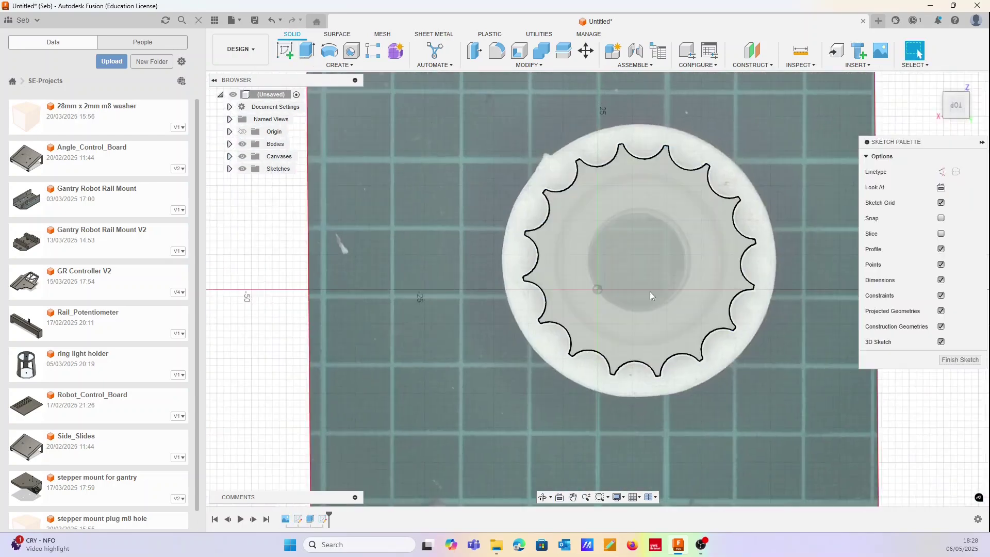
key("c")
scroll(644, 261, "up", 5)
left_click(627, 262)
scroll(662, 270, "up", 1)
scroll(641, 271, "down", 5)
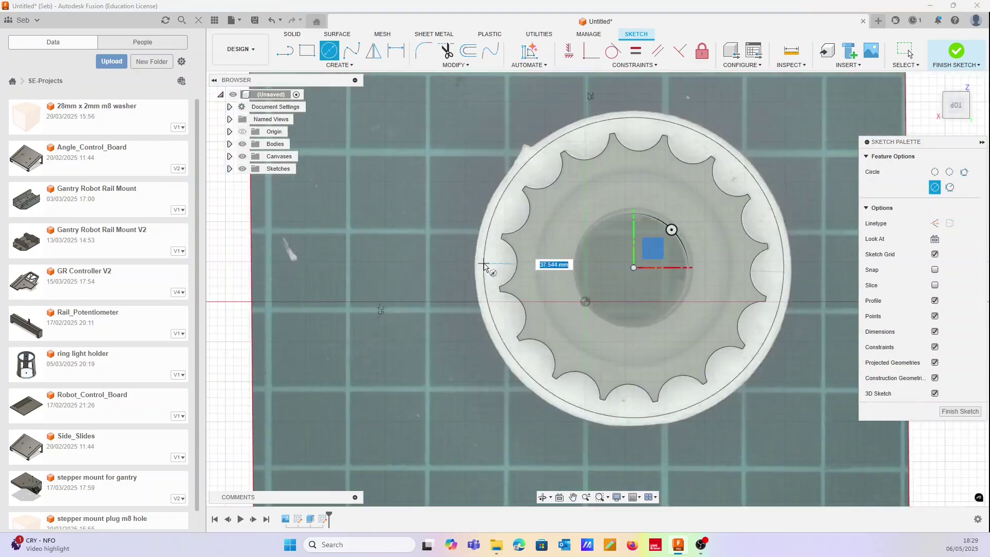
left_click(475, 267)
Extrude the ring between the outer circle and the tooth outline 1 mm to form the wheel's rim
key("e")
left_click(756, 270)
left_click_drag(757, 270, 577, 185)
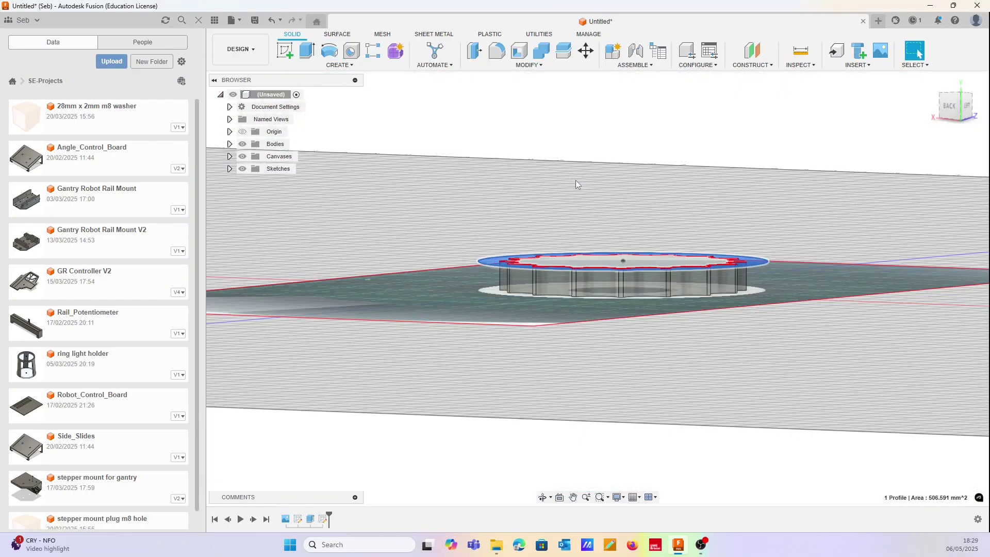
left_click(307, 50)
type("1")
key("Return")
Extrude the toothed area inside the rim 1 mm
left_click_drag(352, 103, 742, 271)
left_click(544, 232)
type("e1")
key("Return")
Extrude the toothed underside face by -2 mm to shorten the teeth
scroll(698, 319, "up", 3)
left_click_drag(698, 319, 670, 268)
scroll(671, 268, "up", 2)
left_click(956, 105)
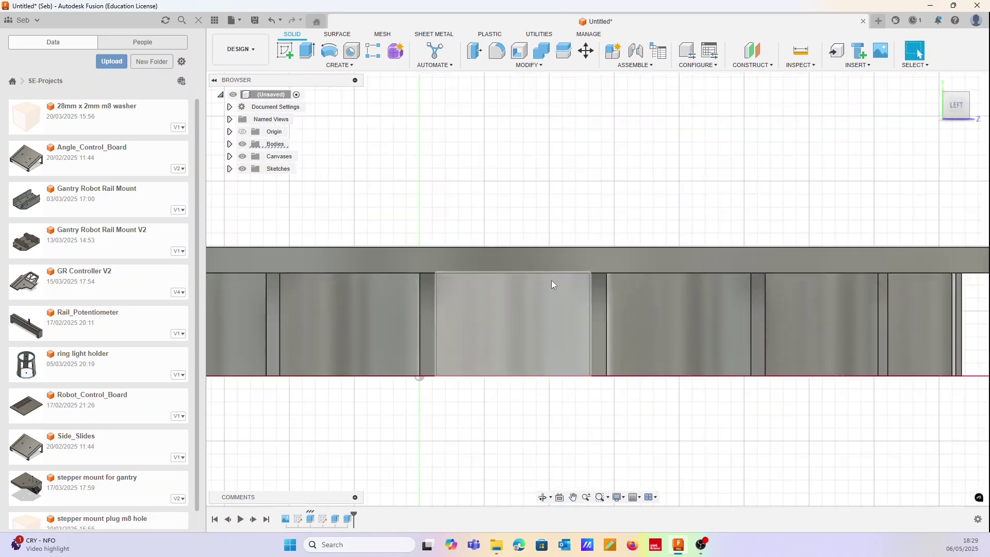
left_click(284, 51)
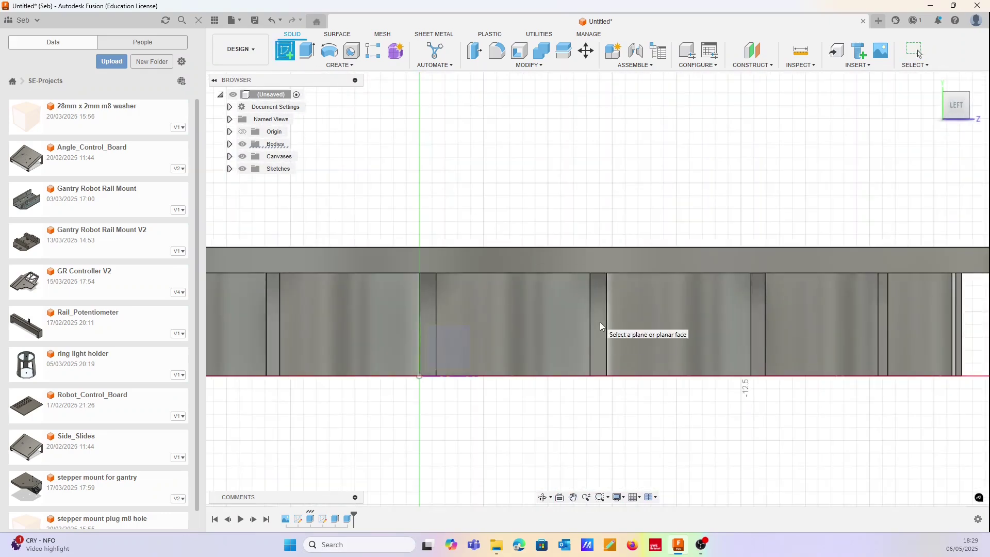
left_click_drag(557, 332, 491, 357)
left_click(491, 357)
type("e")
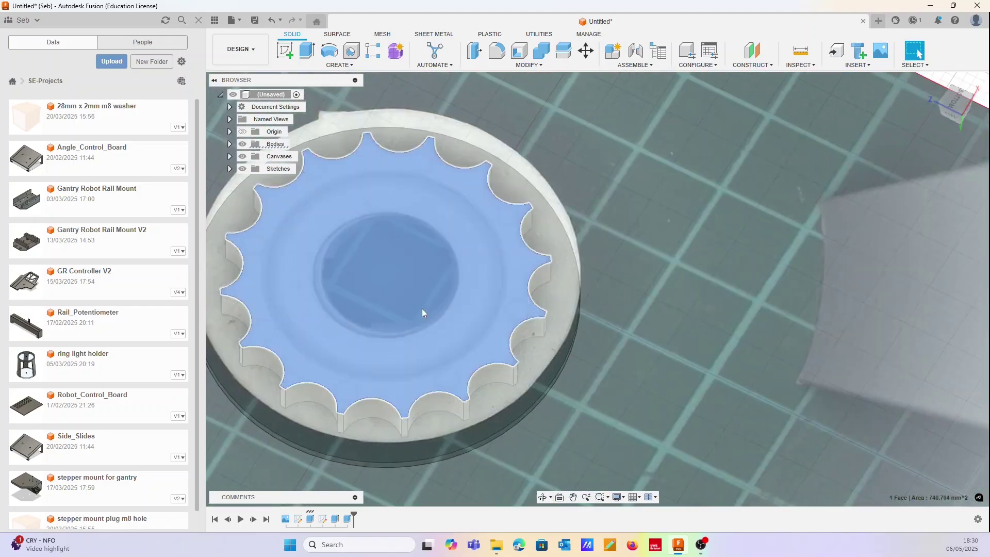
type("-2")
key("Return")
Sketch a centred circle on the underside of the toothed wheel, reaching to the roots of the scallops, and finish the sketch
left_click_drag(414, 172, 714, 306)
left_click_drag(487, 414, 480, 382)
left_click(285, 50)
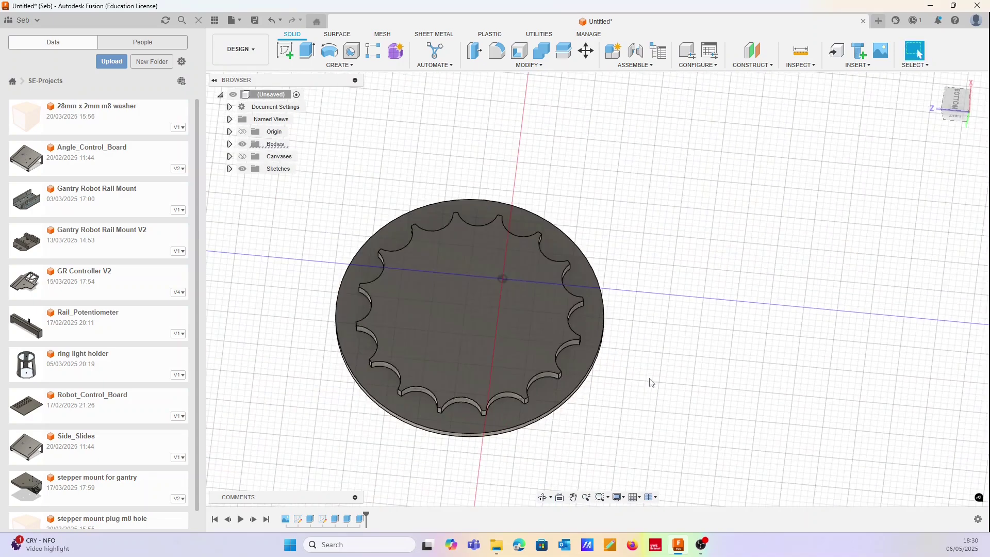
key("c")
left_click(557, 261)
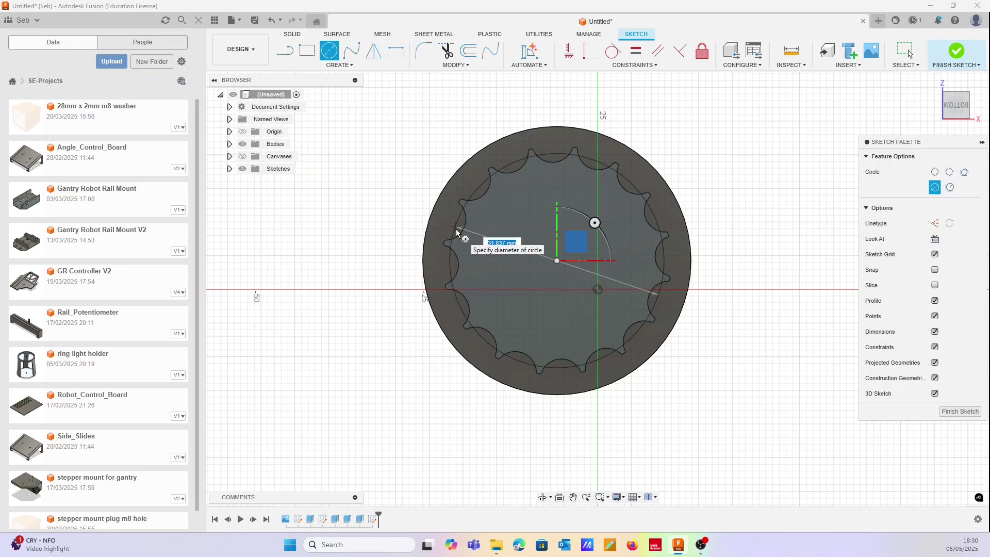
left_click(464, 226)
left_click(966, 413)
Extrude the circular profile on the toothed underside by -2.5 mm
type("e-0.5")
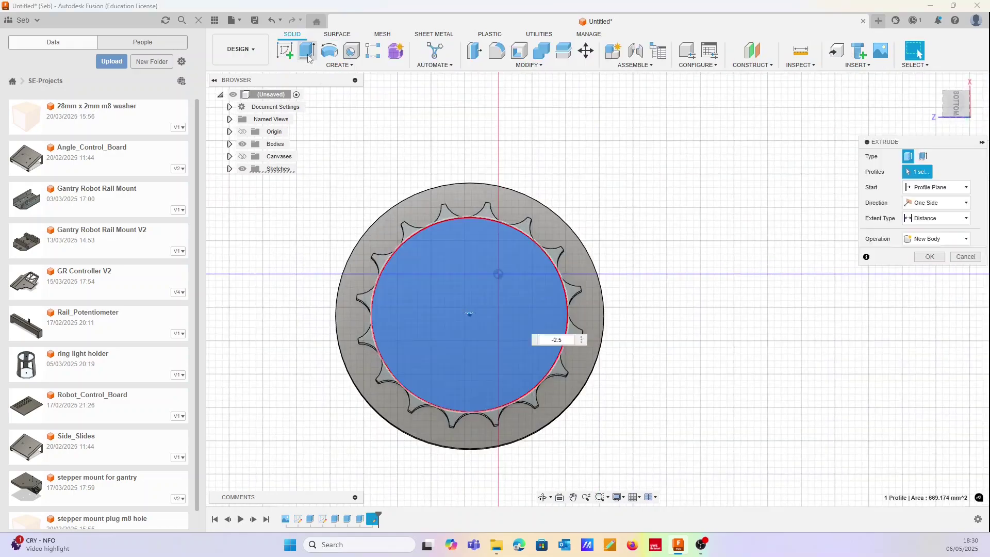
key("Return")
left_click_drag(751, 396, 614, 372)
left_click(230, 144)
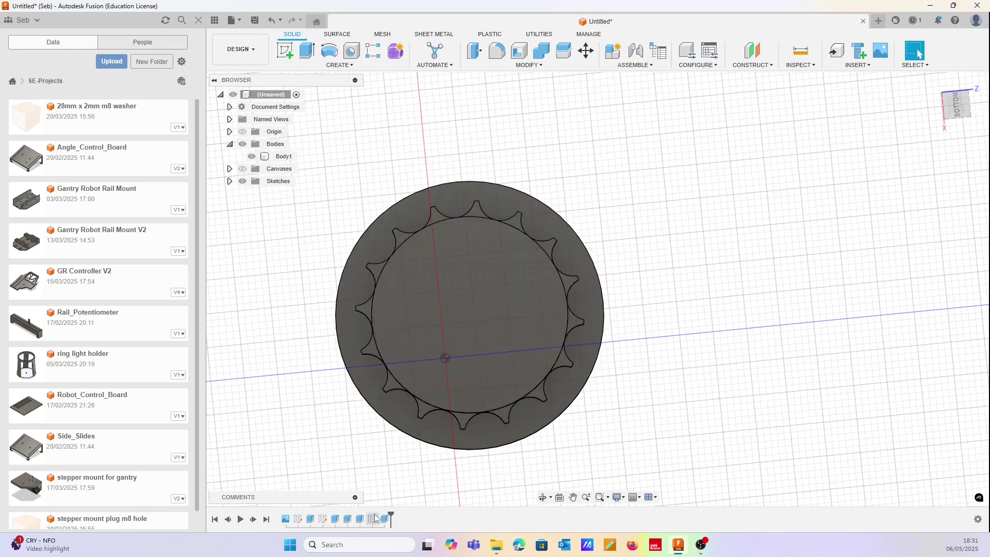
key("ctrl+a")
right_click(523, 252)
left_click(489, 269)
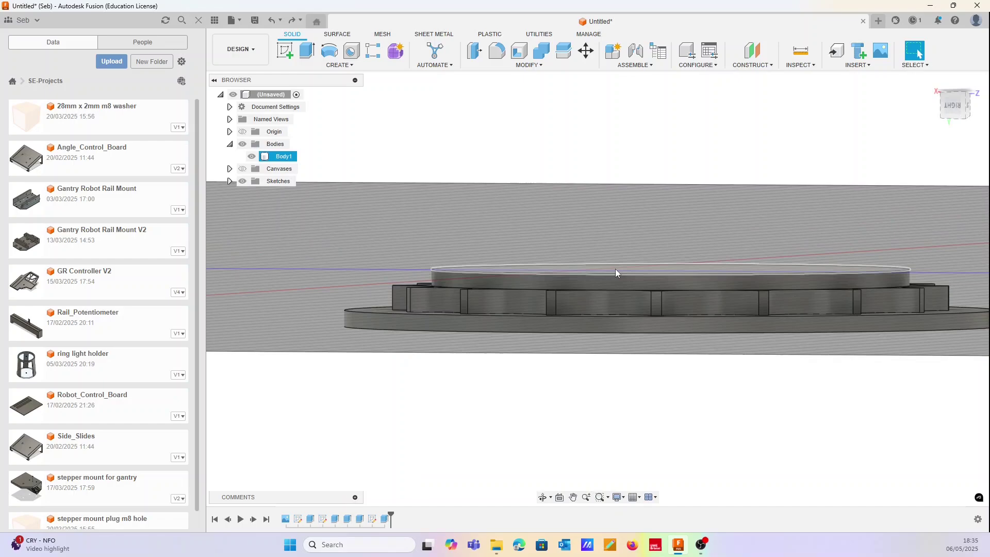
Extrude the raised central disc's end face inward to make the disc thinner
left_click(615, 268)
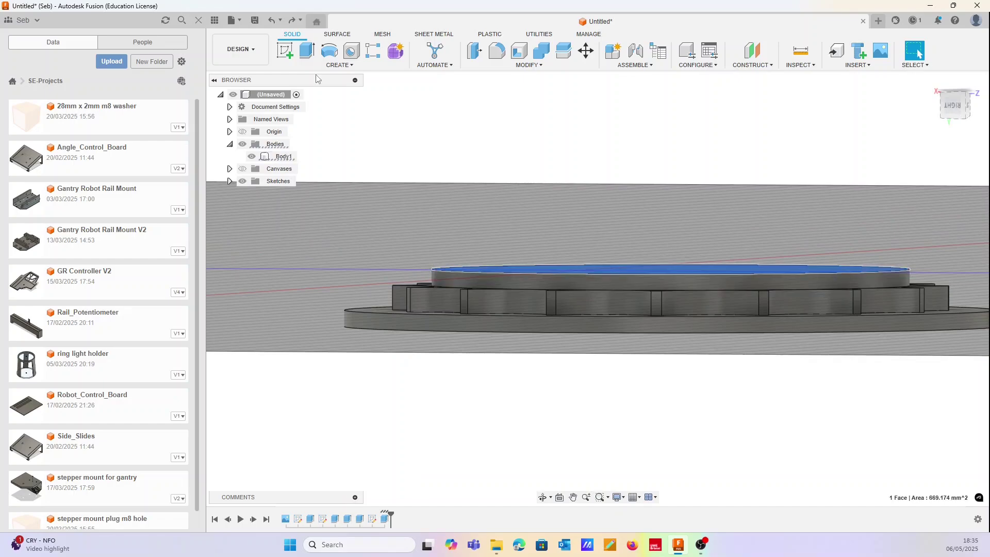
key("e")
key("Escape")
left_click(652, 287)
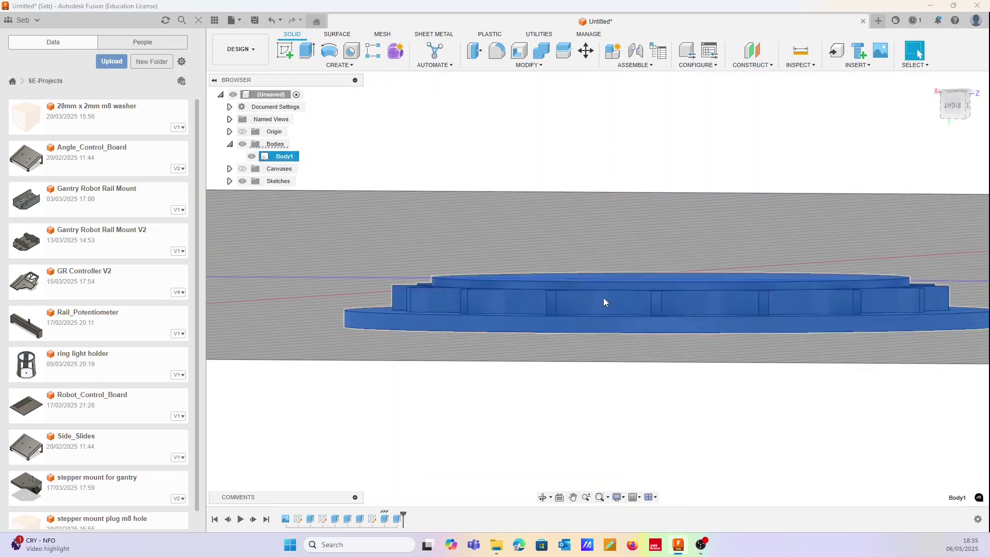
Mirror the wheel body across the end face of its raised central disc
key("m")
key("Escape")
left_click(340, 65)
left_click(301, 325)
left_click(407, 290)
left_click(915, 186)
left_click(654, 278)
key("Return")
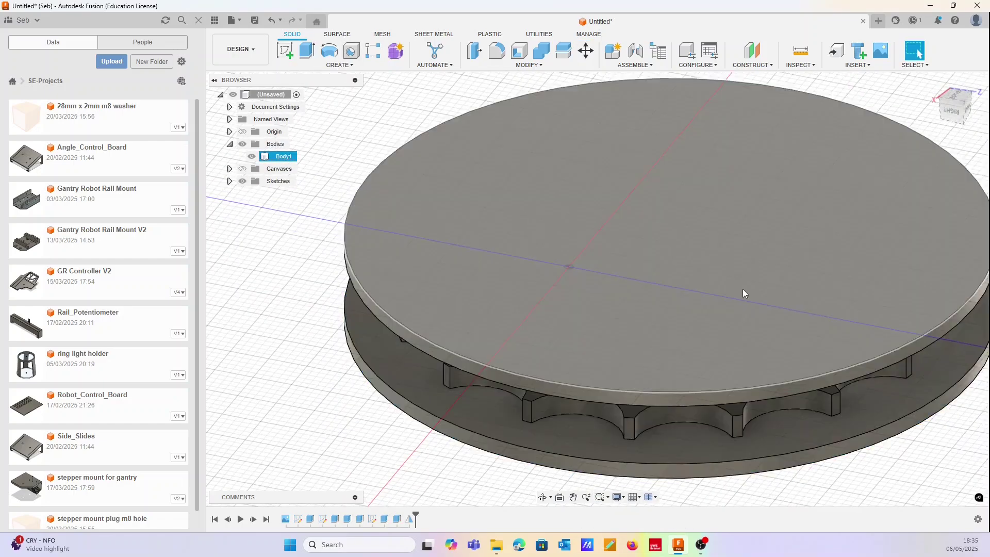
Sketch a 4.75 mm diameter circle at the centre of the wheel's top face
left_click_drag(744, 294, 613, 264)
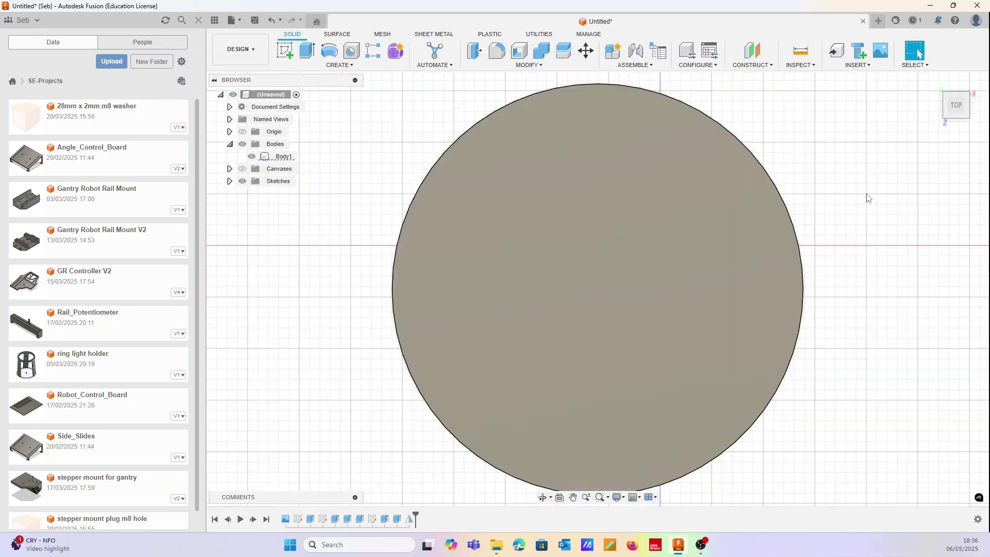
left_click(286, 48)
left_click(549, 325)
key("c")
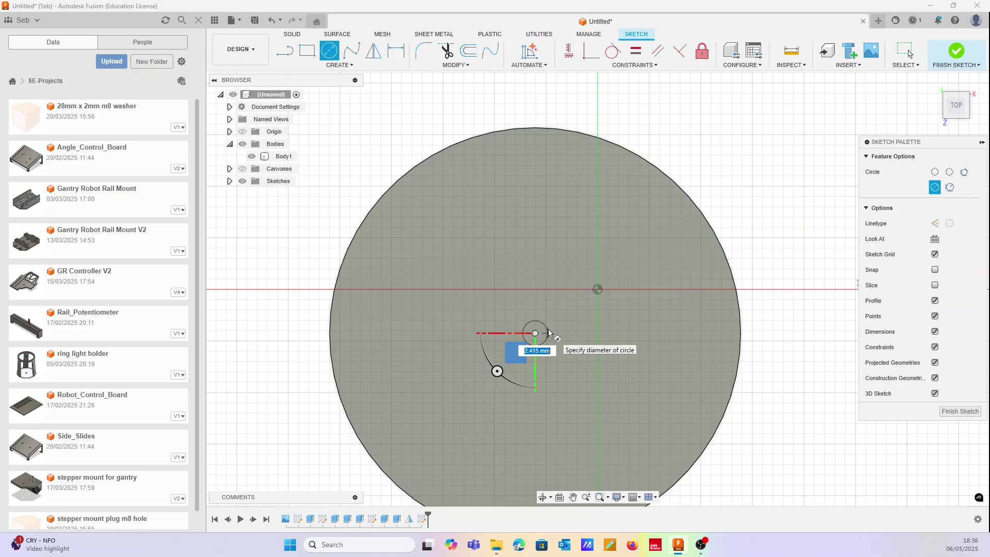
type("4.75")
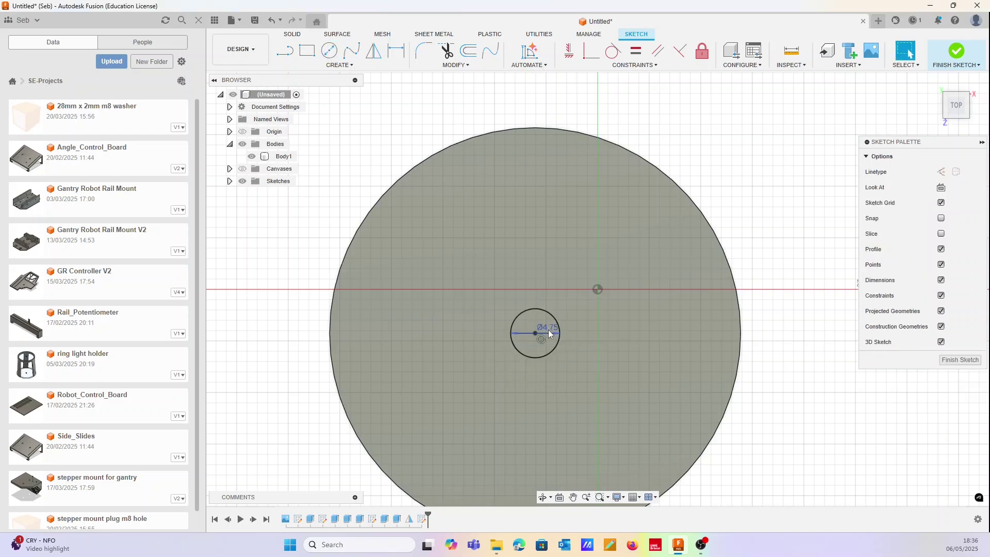
Draw a 3.25 mm chord across the upper part of the 4.75 mm circle
scroll(524, 351, "up", 5)
key("l")
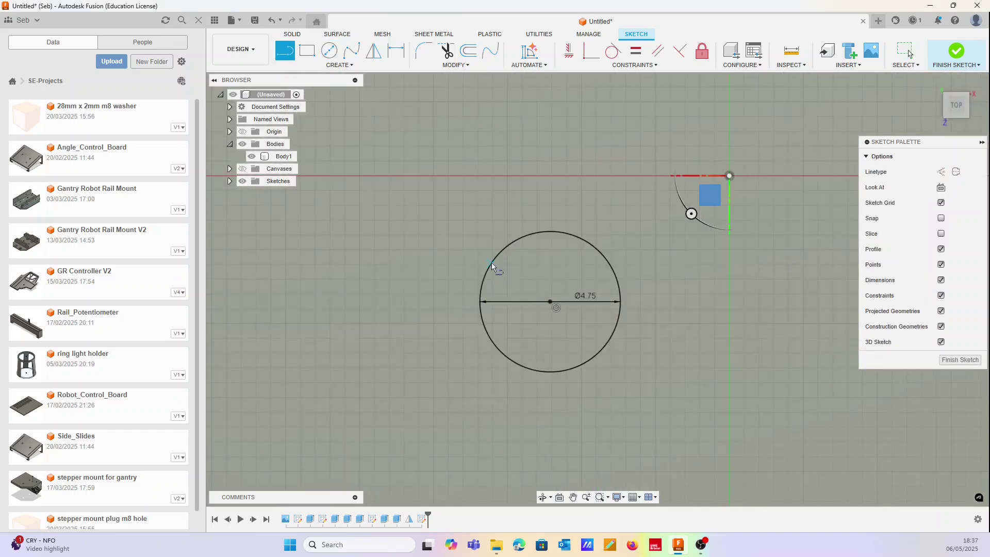
left_click(490, 265)
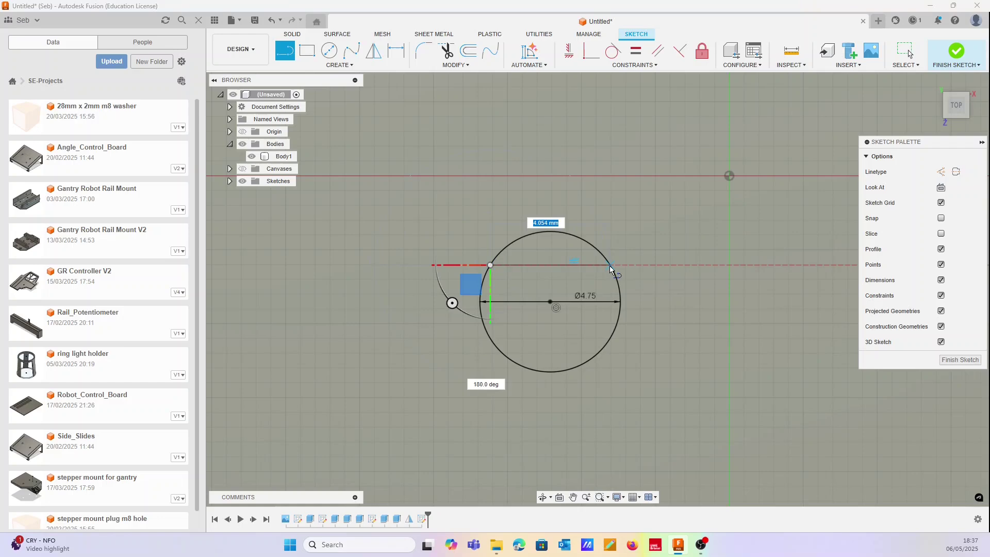
left_click(586, 238)
key("Escape")
Trim the arc beyond the chord and cut the resulting D-shaped profile through the wheel
key("t")
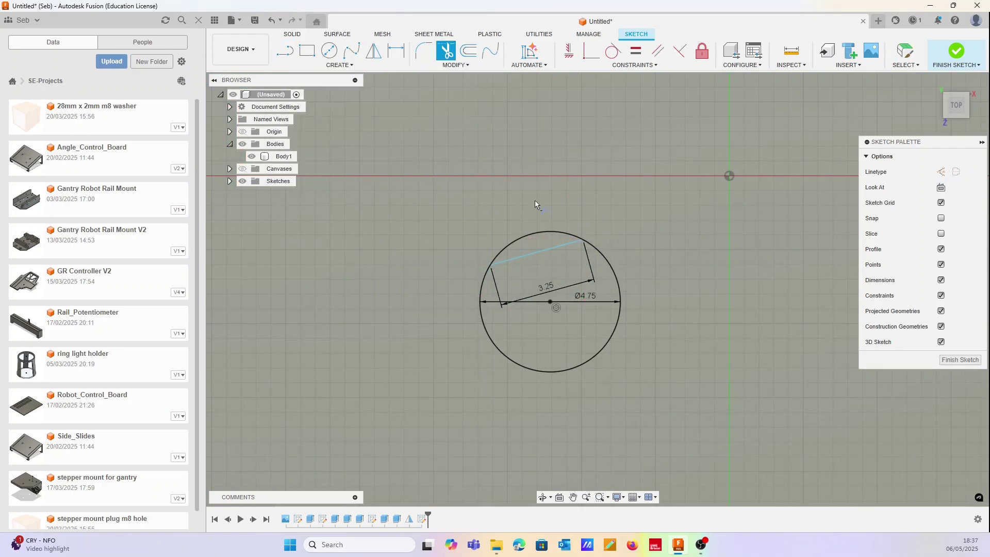
left_click(539, 233)
left_click(960, 360)
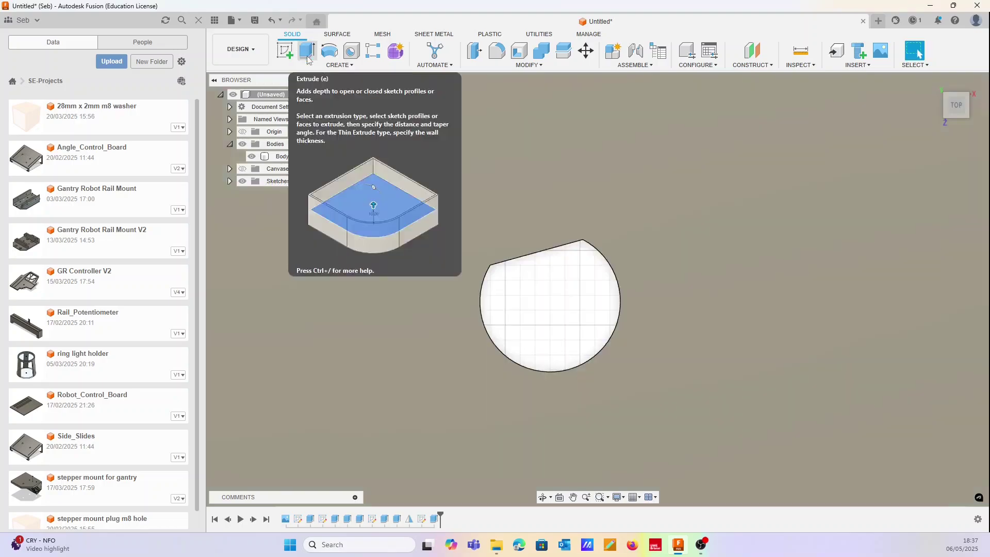
scroll(513, 356, "down", 5)
Sketch a 10 mm diameter circle concentric with the D-shaped hole on the wheel's outer face
mouse_move(842, 407)
left_mouse_down()
mouse_move(500, 301)
mouse_move(330, 372)
mouse_move(489, 353)
mouse_move(539, 387)
left_mouse_up()
left_click(285, 50)
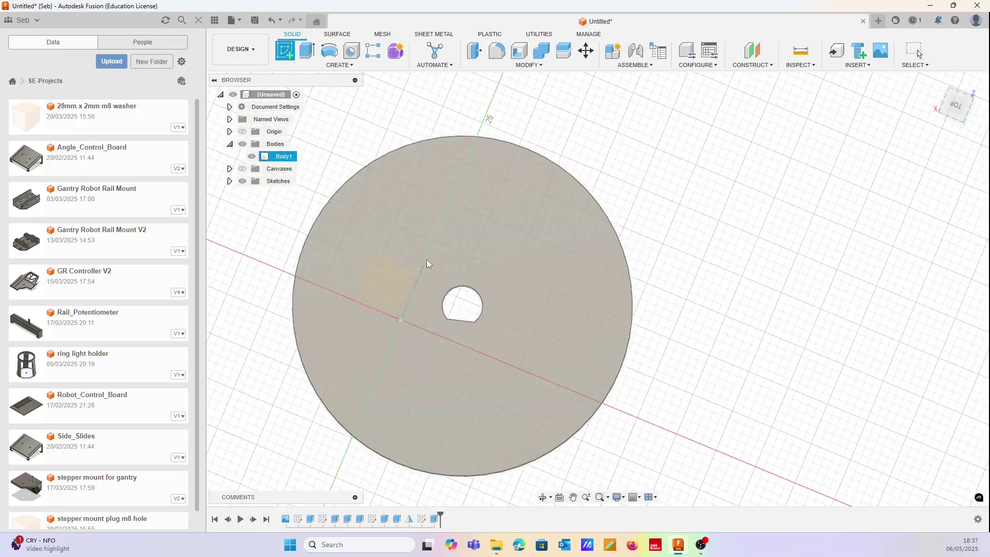
left_click(426, 259)
key("c")
left_click(576, 274)
type("10")
key("Return")
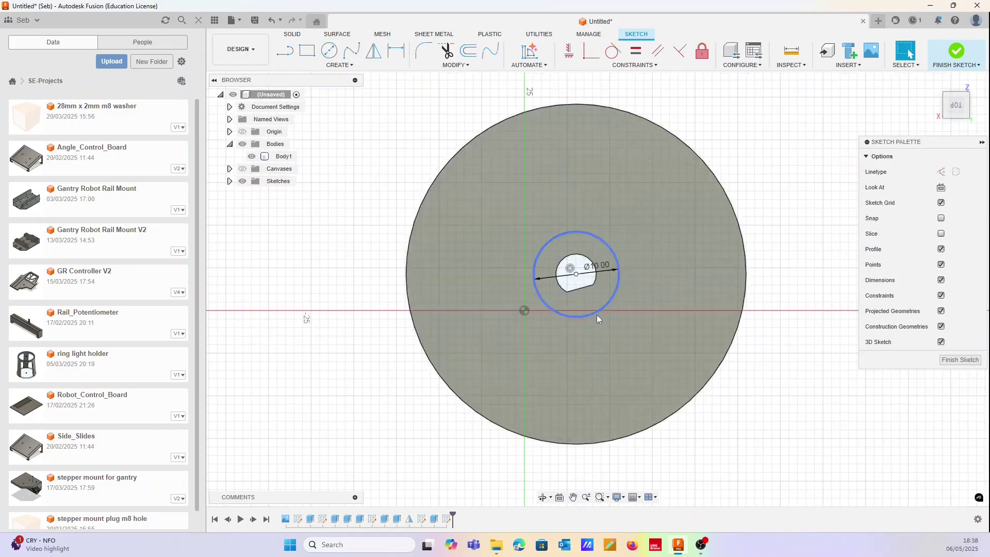
Extrude the ring around the D-shaped hole 8 mm to form the shaft hub
key("e")
left_click(496, 308)
type("8")
key("Return")
Try to sketch a small circle on the flat face inside the hub's D-shaped hole
left_click_drag(710, 371, 719, 248)
scroll(457, 278, "up", 3)
left_click_drag(457, 278, 846, 260)
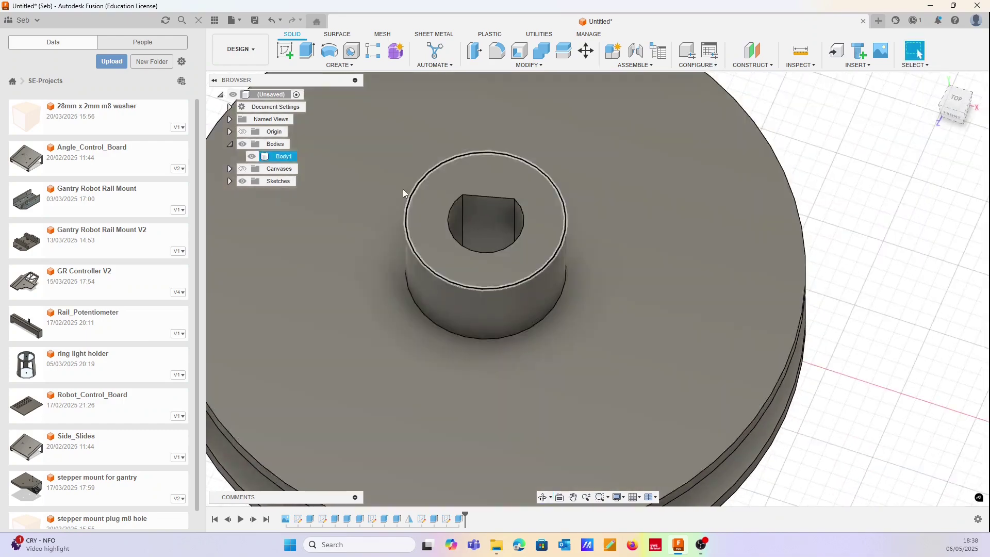
key("s")
left_click(493, 215)
mouse_move(482, 172)
left_mouse_down()
mouse_move(490, 165)
mouse_move(661, 220)
left_mouse_up()
key("c")
left_click(486, 162)
left_click(503, 149)
key("Escape")
scroll(660, 175, "down", 3)
left_click_drag(661, 176, 644, 97)
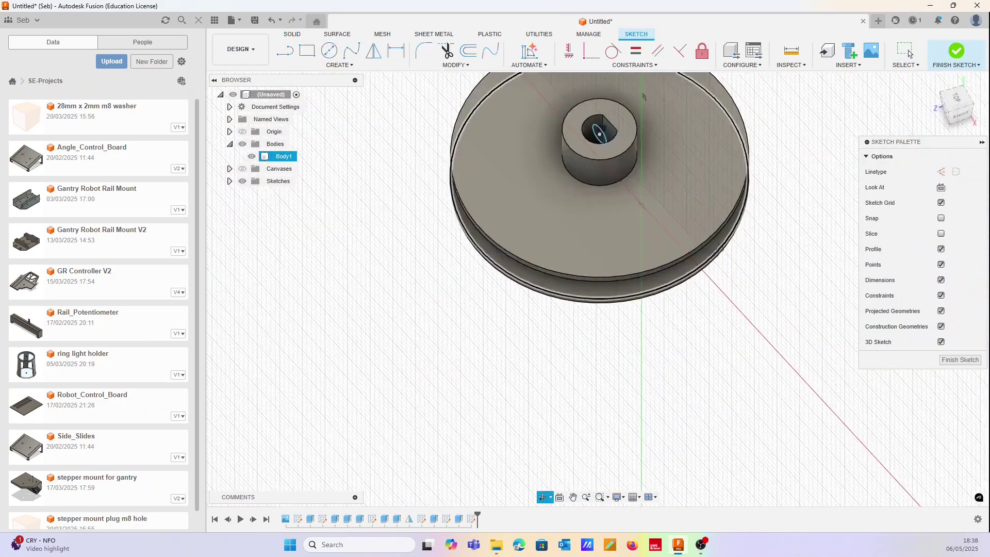
Try to extrude the small circle from the hole's flat face, and undo its sketch
left_click_drag(718, 250, 738, 253)
key("e")
left_click(575, 214)
left_click_drag(571, 219, 593, 85)
mouse_move(593, 191)
left_mouse_down()
mouse_move(621, 211)
mouse_move(626, 154)
left_mouse_up()
key("Escape")
key("ctrl+z")
key("ctrl+z")
Construct an offset plane from the flat face inside the D-shaped hole, positioned outside the hub
left_click_drag(731, 203, 734, 309)
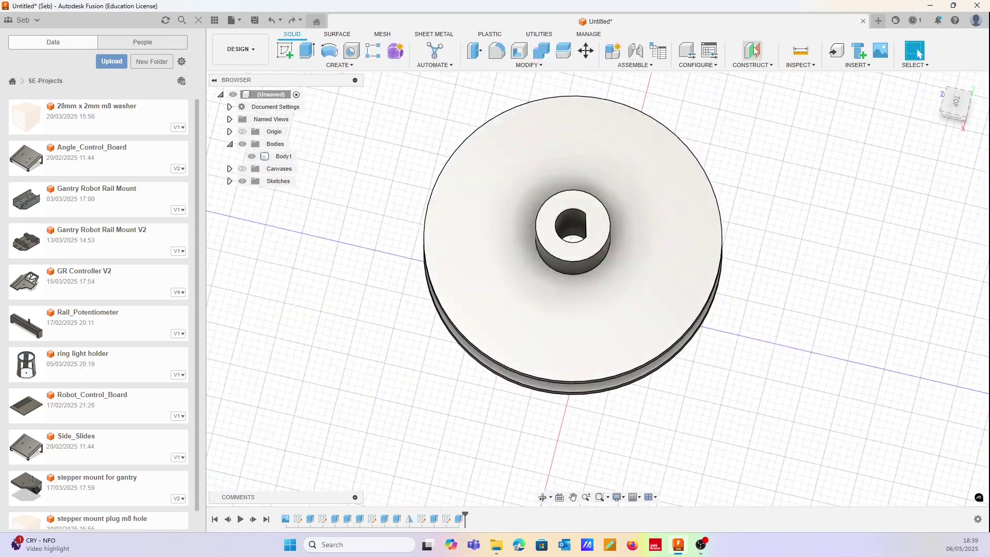
left_click(752, 50)
left_click_drag(686, 268, 645, 217)
left_click(573, 216)
left_click_drag(581, 230, 610, 204)
left_click_drag(807, 268, 763, 232)
left_click(928, 205)
Start a sketch on the offset plane facing the hub
left_click(285, 51)
left_click(629, 225)
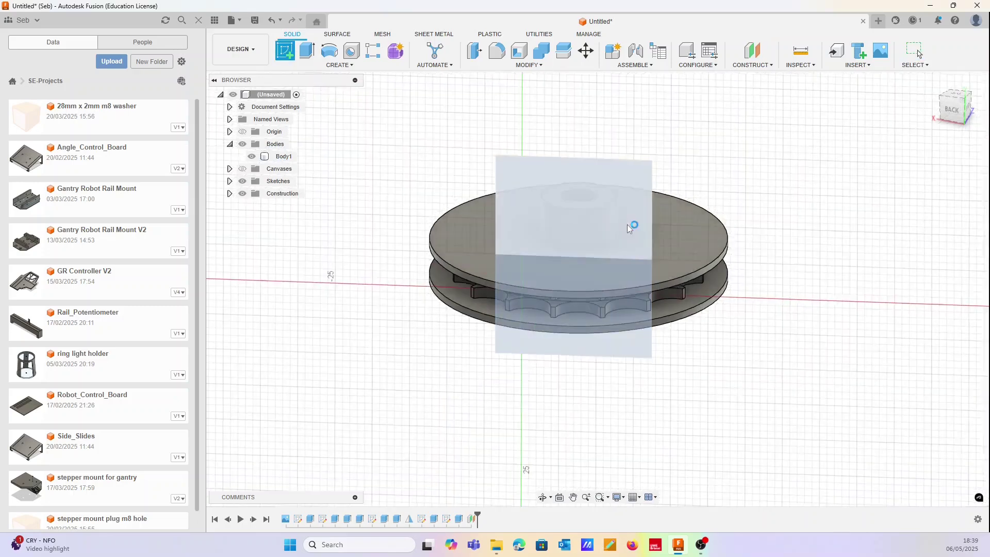
key("c")
scroll(652, 232, "up", 4)
key("l")
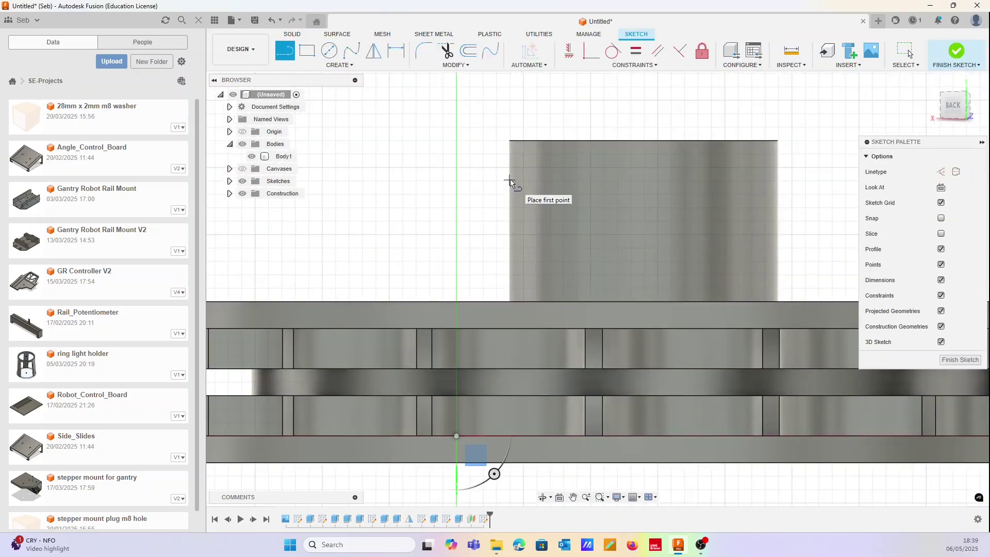
left_click(510, 180)
key("Escape")
left_click_drag(741, 212, 661, 210)
Draw a horizontal 5 mm line from the hub's side edge inward to its centre
left_click(329, 51)
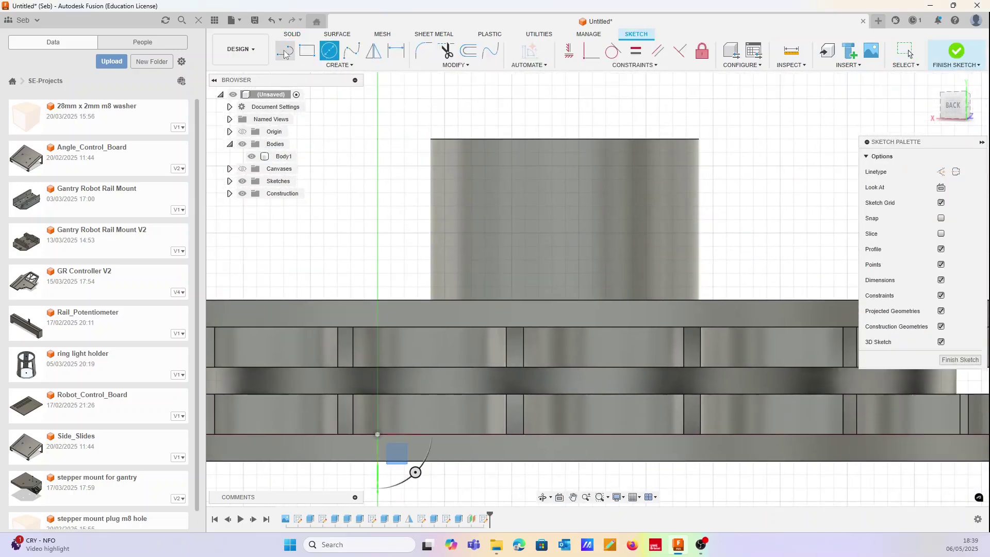
left_click(285, 53)
left_click(431, 207)
type("5")
key("Return")
key("Escape")
Draw a 4 mm diameter circle centred on the line's inner end and trim the line inside it
left_click(329, 50)
left_click(565, 207)
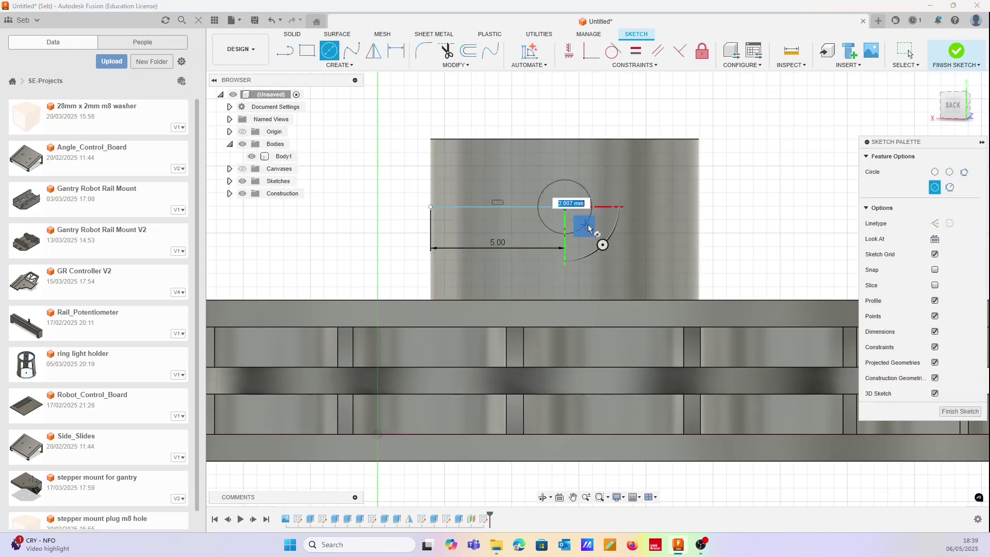
type("4")
key("Return")
key("t")
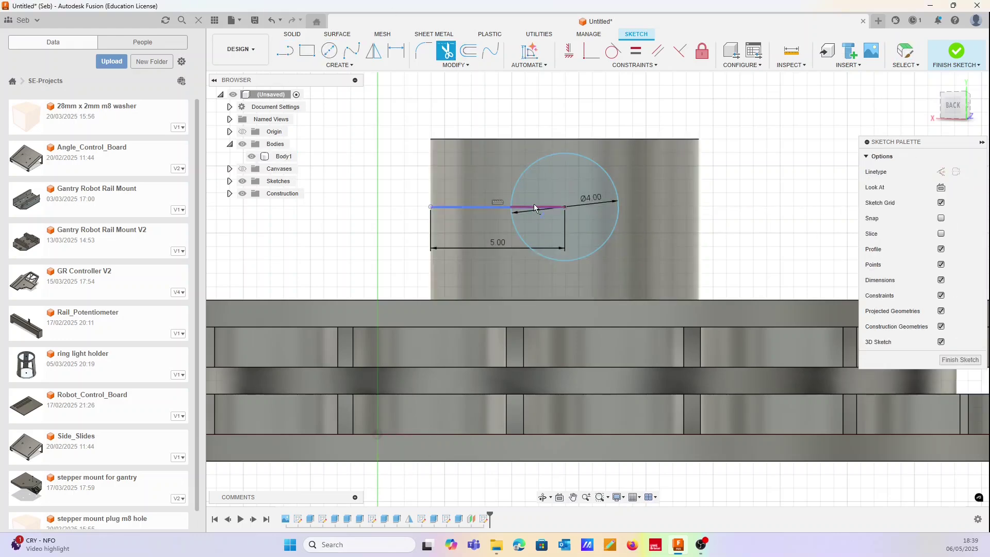
left_click(535, 207)
Extrude the 4 mm circle as a cut through the hub wall into the D-shaped hole
key("e")
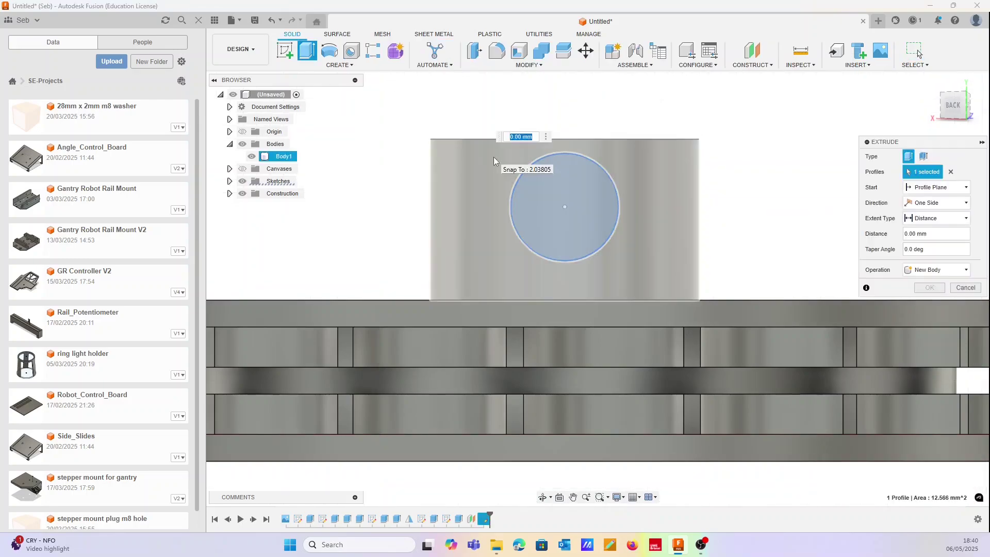
left_click_drag(625, 165, 424, 105)
key("Return")
scroll(655, 274, "down", 5)
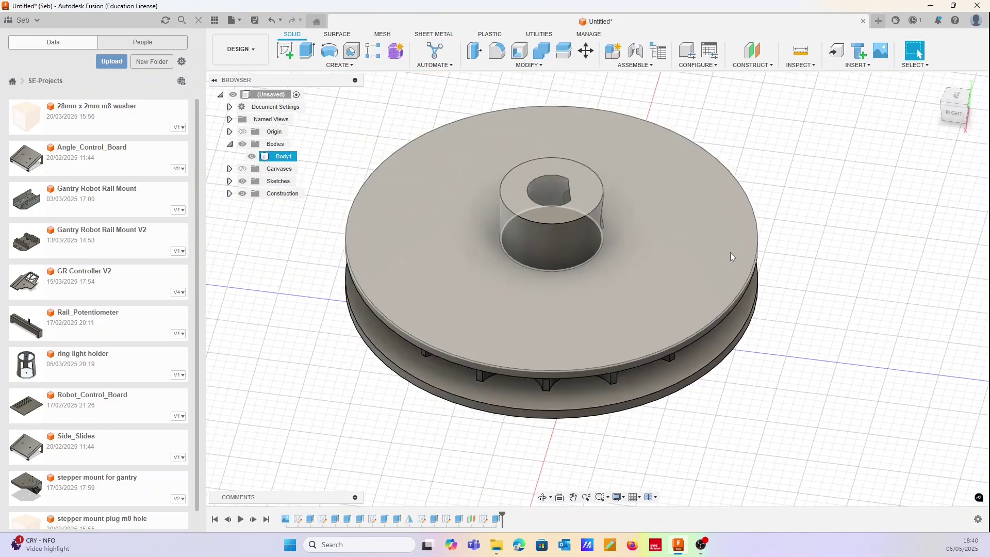
left_click_drag(882, 296, 573, 260)
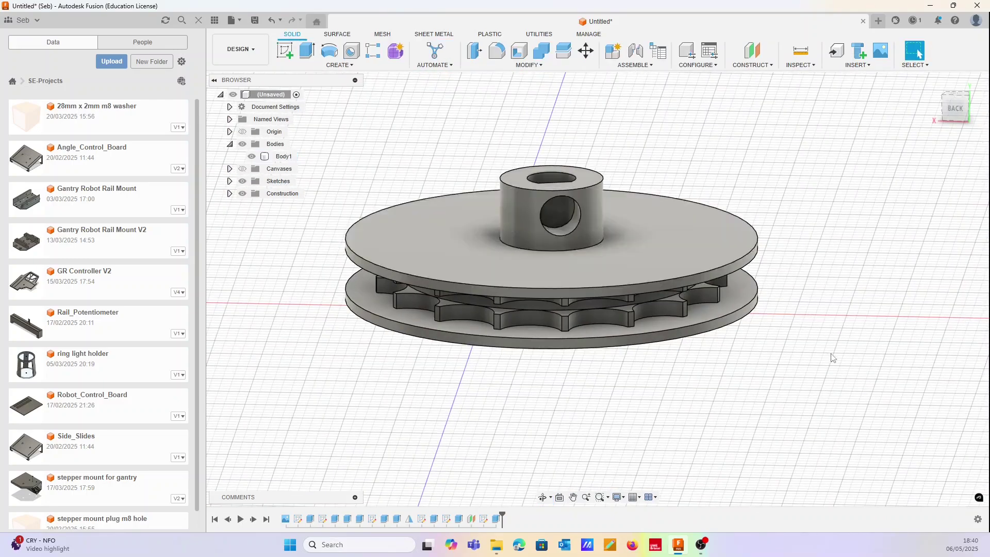
left_click_drag(831, 356, 805, 385)
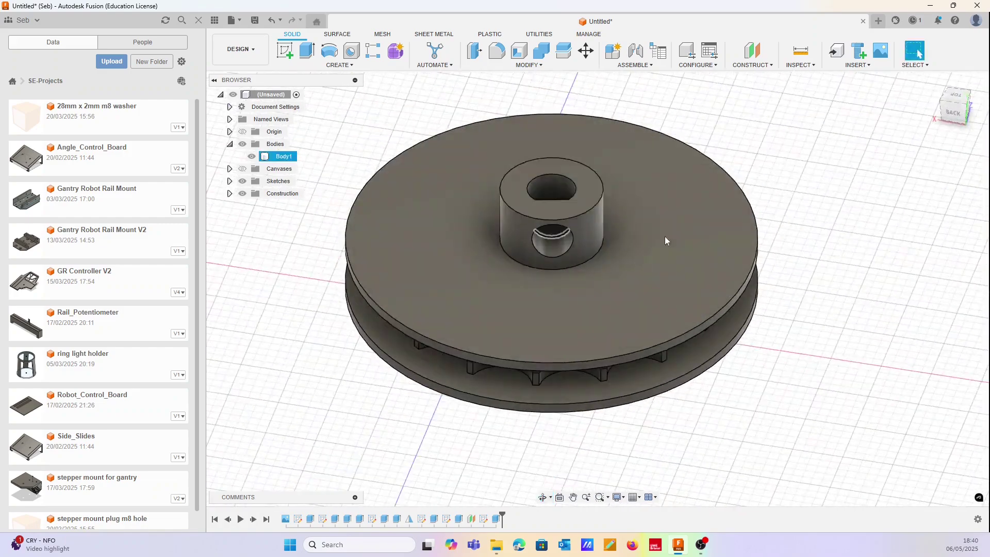
Measure the curved edge of the hub's D-shaped hole
left_click_drag(846, 232, 866, 277)
left_click(753, 50)
scroll(570, 209, "up", 3)
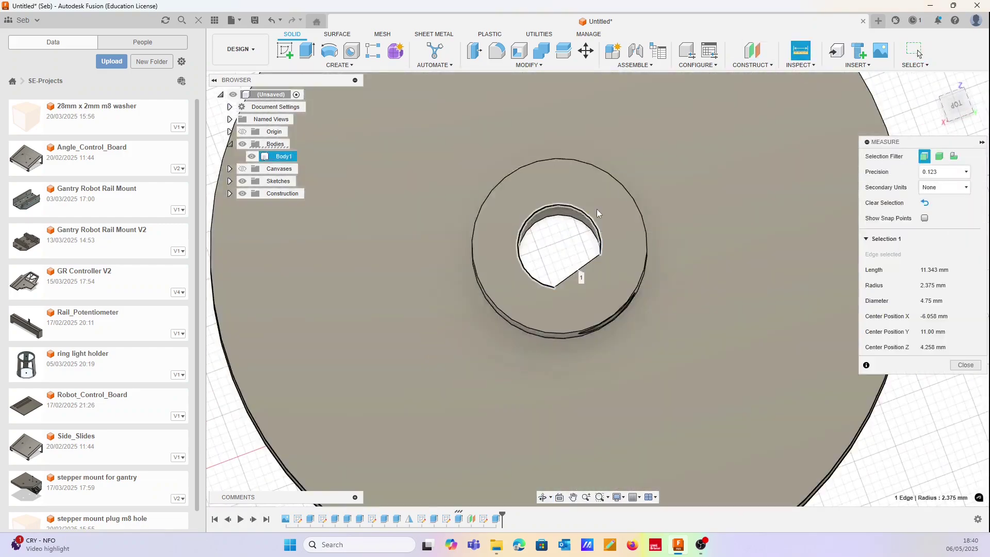